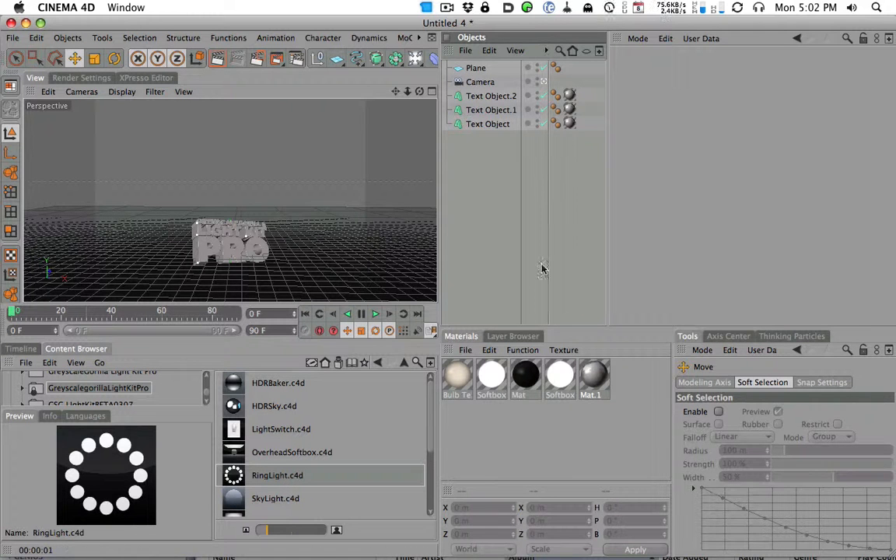
# Add the RingLight preset to the scene and lower it above the text to a Y position of about 765 m.
pyautogui.click(236, 477)
pyautogui.doubleClick(235, 477)
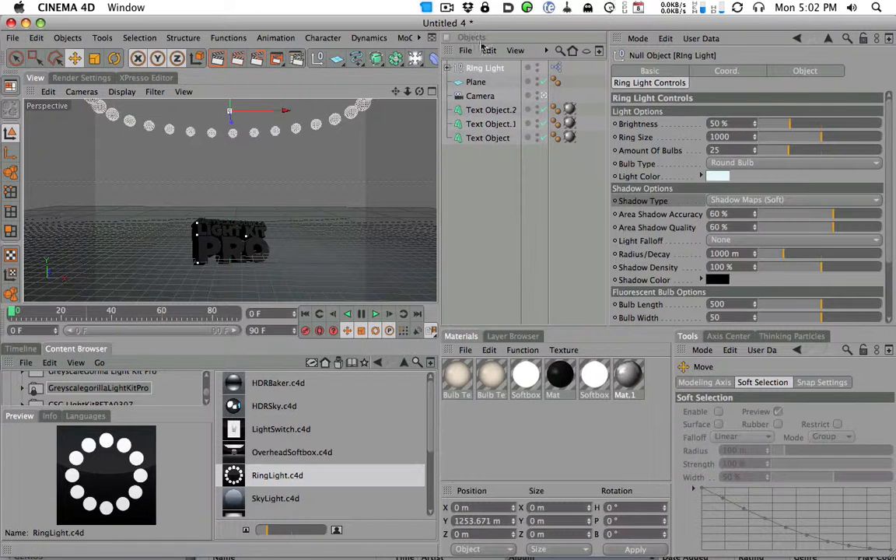
pyautogui.keyDown('alt'); pyautogui.moveTo(391, 216); pyautogui.dragTo(152, 210, button='right'); pyautogui.keyUp('alt')
pyautogui.keyDown('alt'); pyautogui.moveTo(295, 188); pyautogui.dragTo(301, 203, button='middle'); pyautogui.keyUp('alt')
pyautogui.keyDown('alt'); pyautogui.moveTo(300, 203); pyautogui.dragTo(148, 156); pyautogui.keyUp('alt')
pyautogui.moveTo(241, 126); pyautogui.dragTo(238, 169)
pyautogui.keyDown('alt'); pyautogui.moveTo(295, 262); pyautogui.dragTo(351, 231); pyautogui.keyUp('alt')
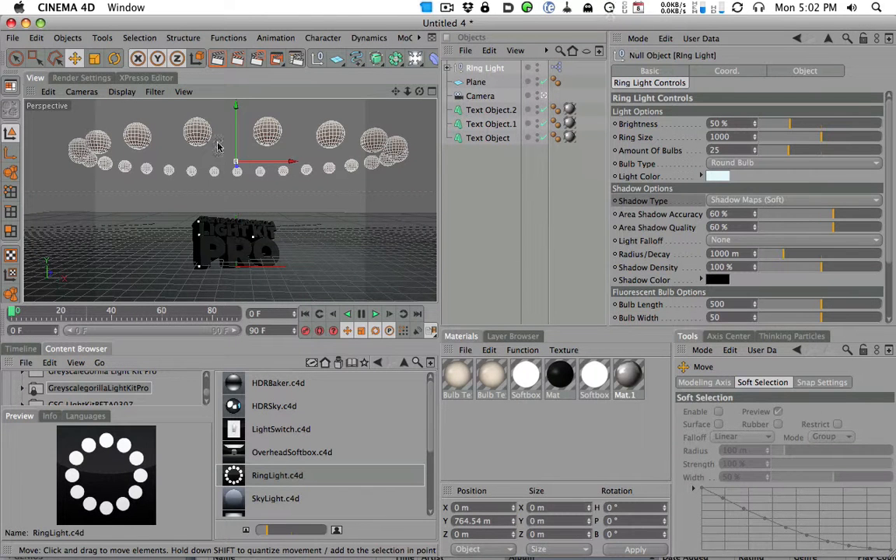
# Render the viewport from two slightly different angles to examine the default ring light over the text.
pyautogui.click(217, 60)
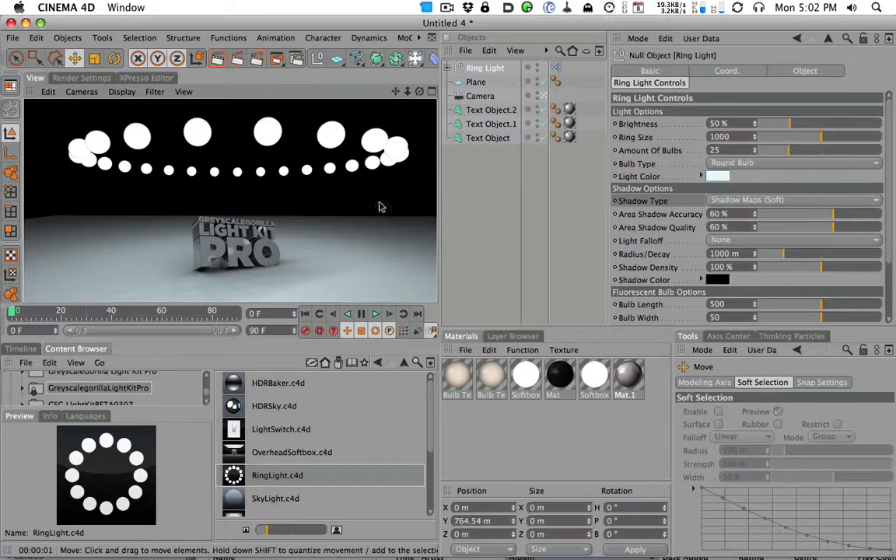
pyautogui.keyDown('alt'); pyautogui.moveTo(287, 229); pyautogui.dragTo(340, 216); pyautogui.keyUp('alt')
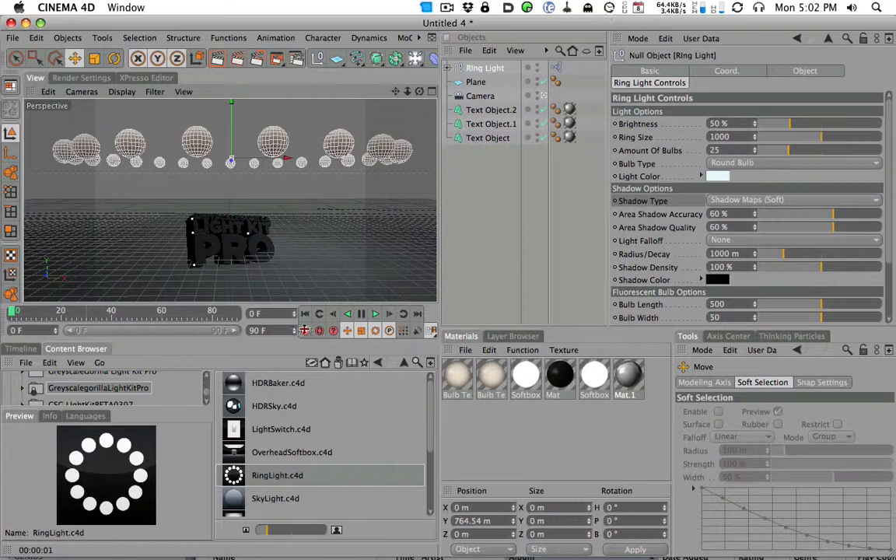
pyautogui.keyDown('alt'); pyautogui.moveTo(362, 178); pyautogui.dragTo(352, 212); pyautogui.keyUp('alt')
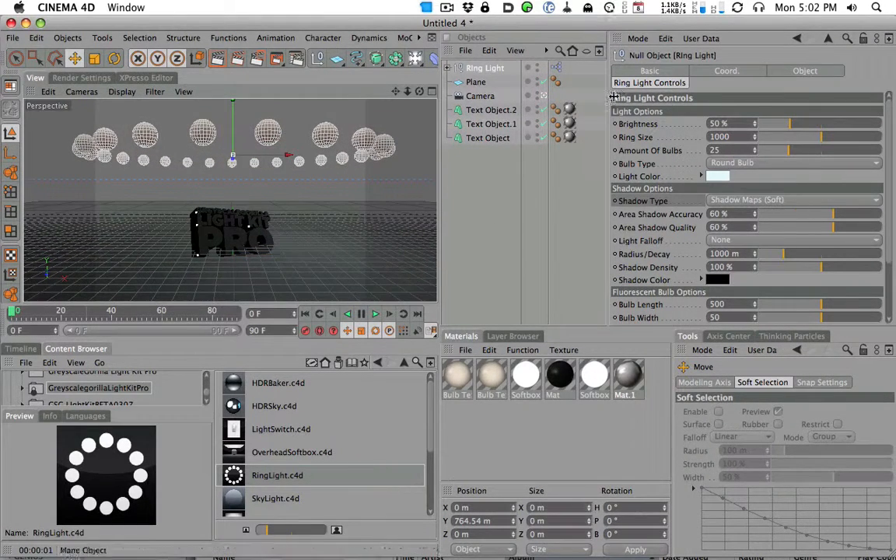
pyautogui.click(218, 66)
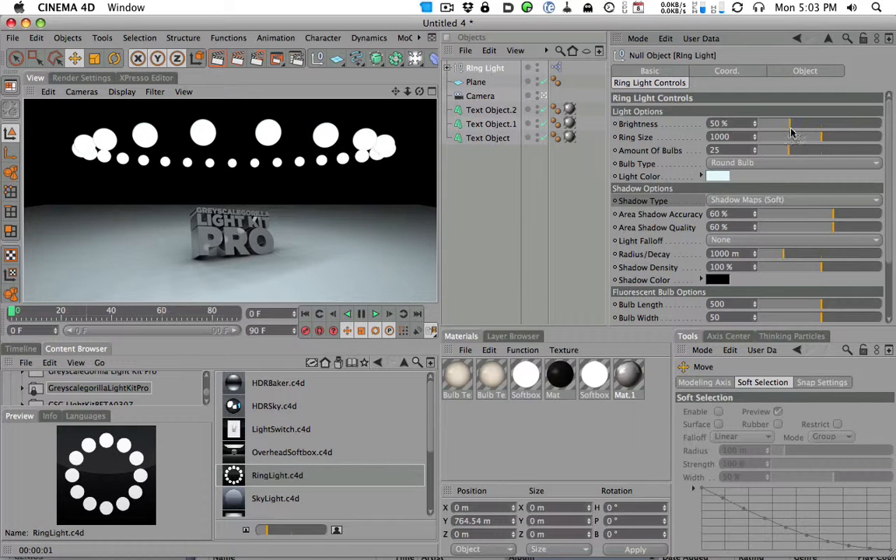
# Test the ring light at 100% brightness, return the brightness to 50%, and render the viewport for comparison.
pyautogui.moveTo(788, 126); pyautogui.dragTo(820, 124)
pyautogui.click(218, 58)
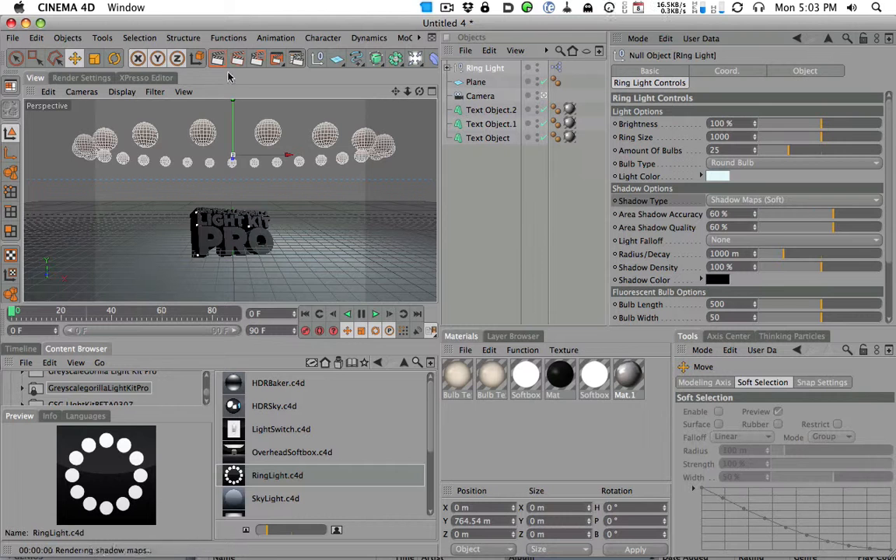
pyautogui.click(788, 125)
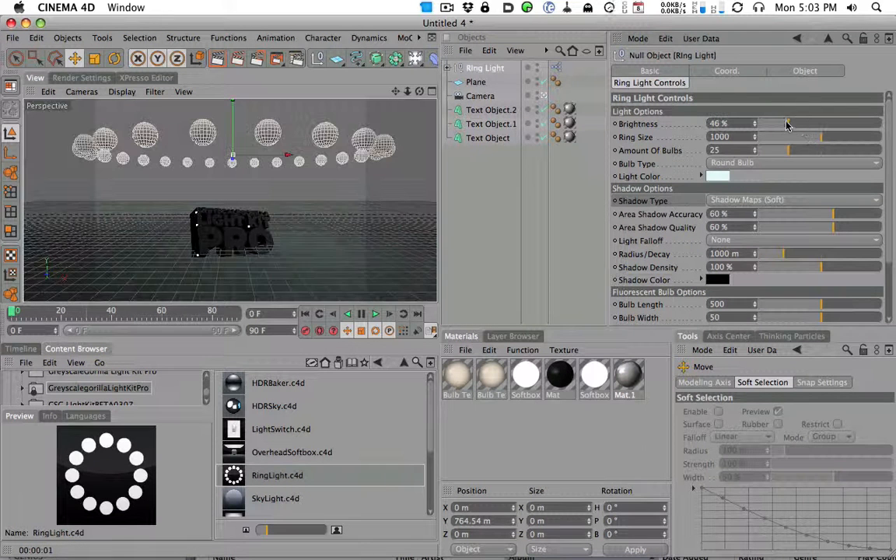
pyautogui.moveTo(789, 126); pyautogui.dragTo(784, 124)
pyautogui.click(789, 124)
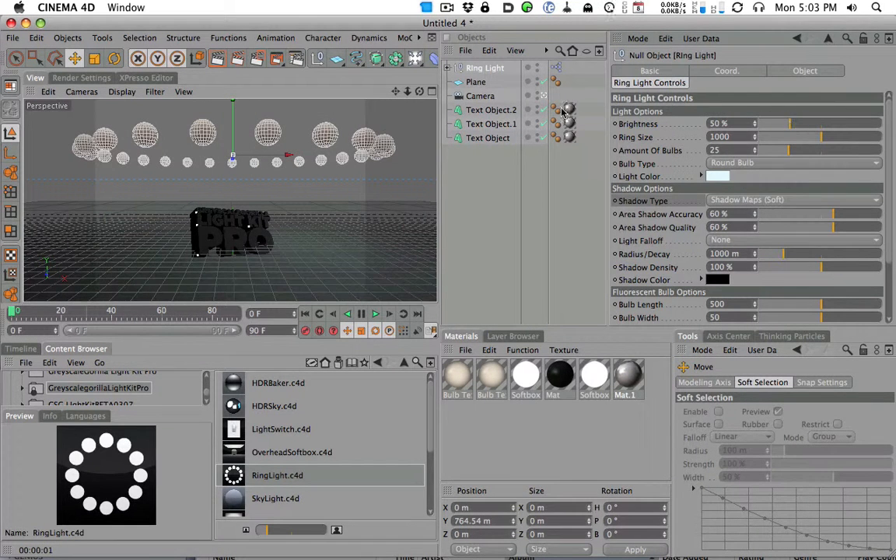
pyautogui.click(217, 60)
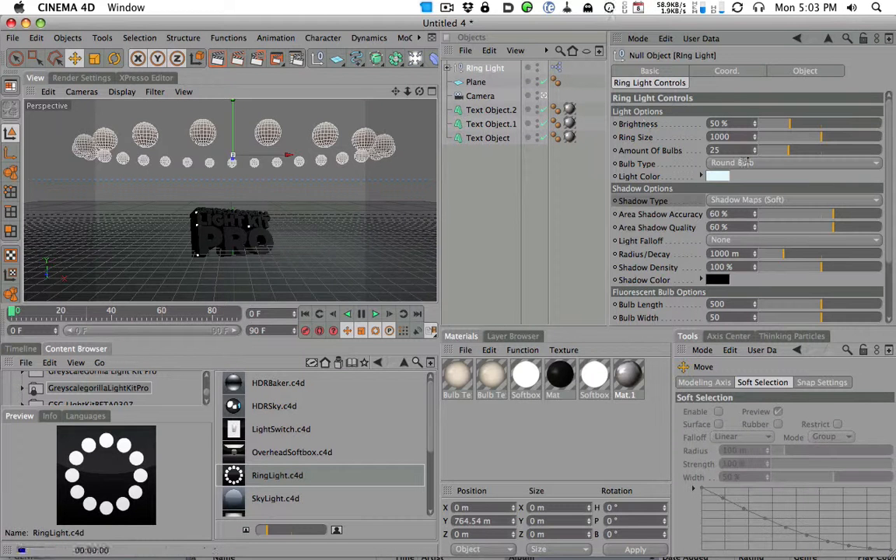
# Set the ring light's brightness to 72% and render the viewport.
pyautogui.click(797, 127)
pyautogui.moveTo(797, 127); pyautogui.dragTo(804, 124)
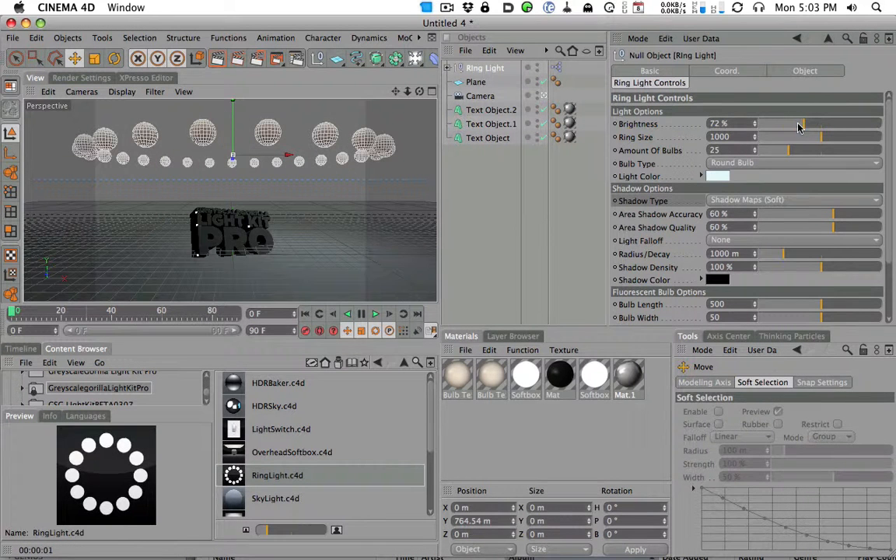
pyautogui.click(217, 59)
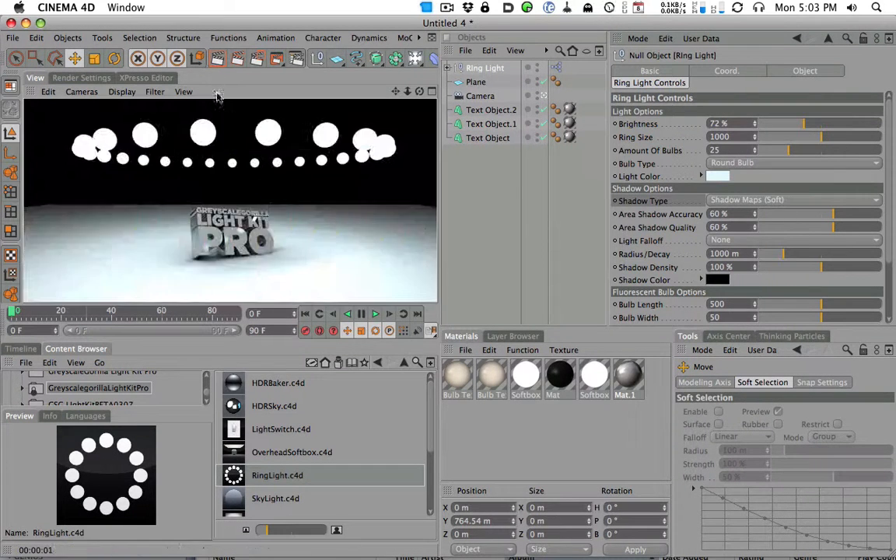
# Set the ring light to 63% brightness, ring size 751 and 42 bulbs, and render the viewport.
pyautogui.moveTo(803, 125); pyautogui.dragTo(812, 187)
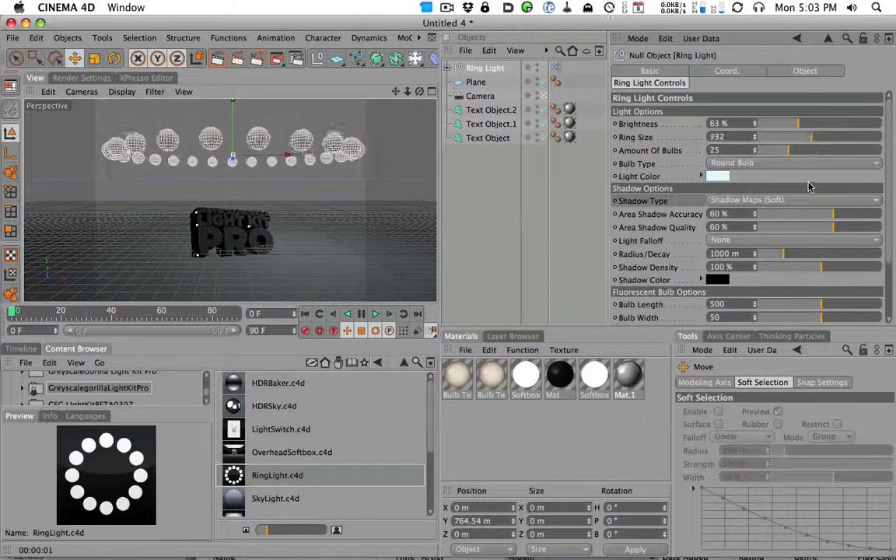
pyautogui.moveTo(776, 152)
pyautogui.mouseDown()
pyautogui.moveTo(817, 164)
pyautogui.moveTo(732, 168)
pyautogui.moveTo(807, 171)
pyautogui.mouseUp()
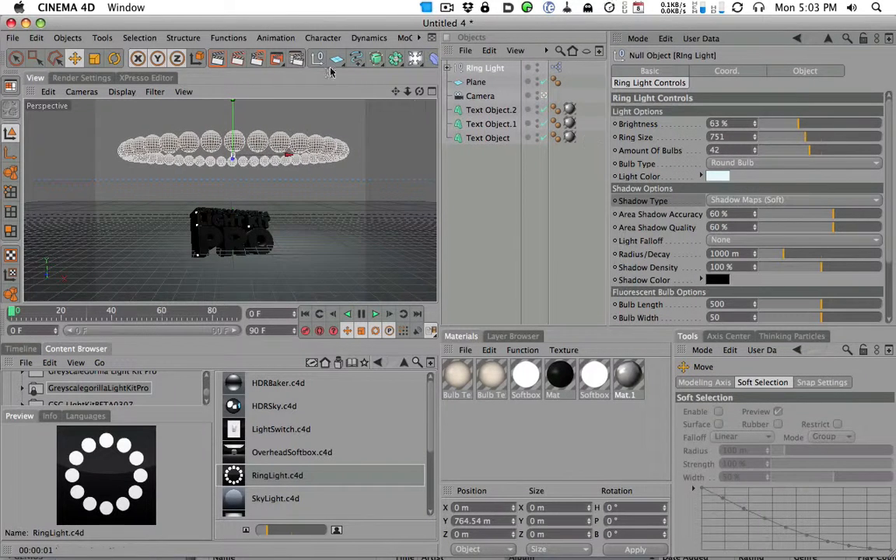
pyautogui.click(220, 64)
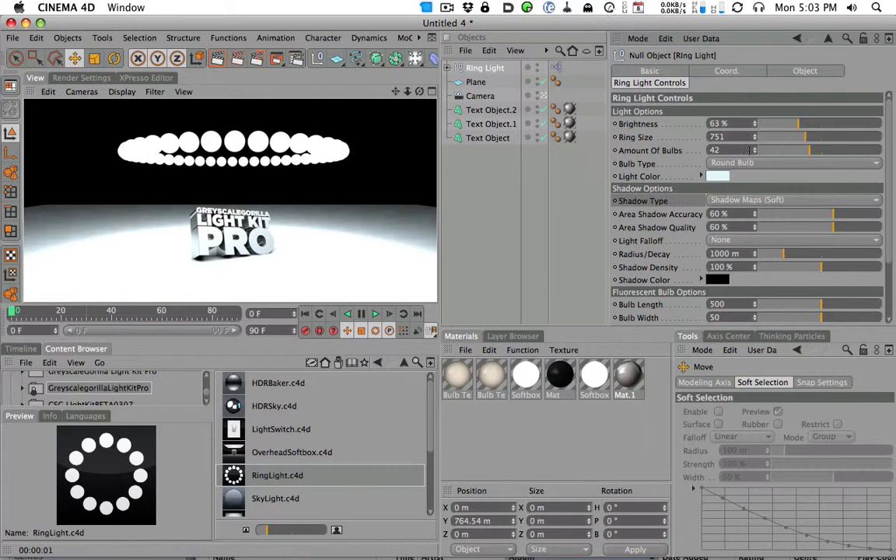
# Test-render the ring light at 25% brightness, and again at 51% brightness with 19 bulbs.
pyautogui.moveTo(783, 128); pyautogui.dragTo(774, 125)
pyautogui.click(221, 62)
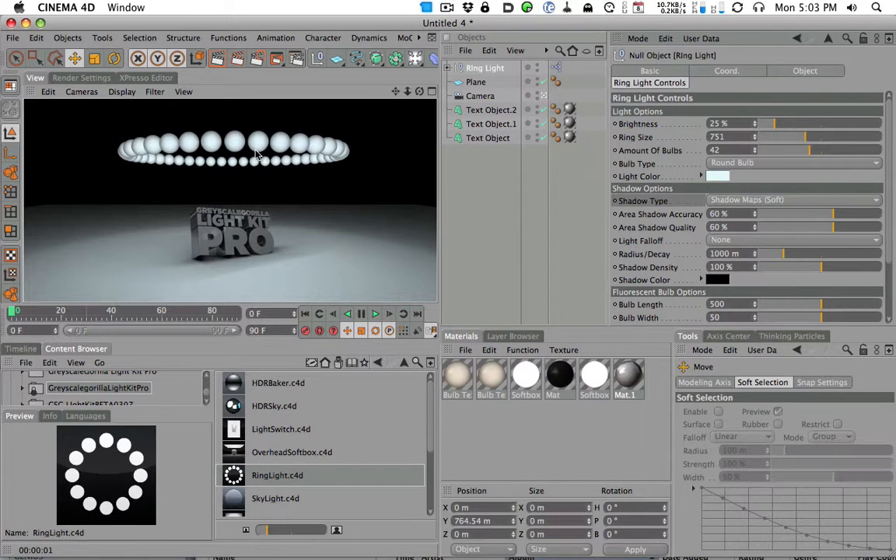
pyautogui.click(789, 125)
pyautogui.moveTo(809, 150); pyautogui.dragTo(779, 153)
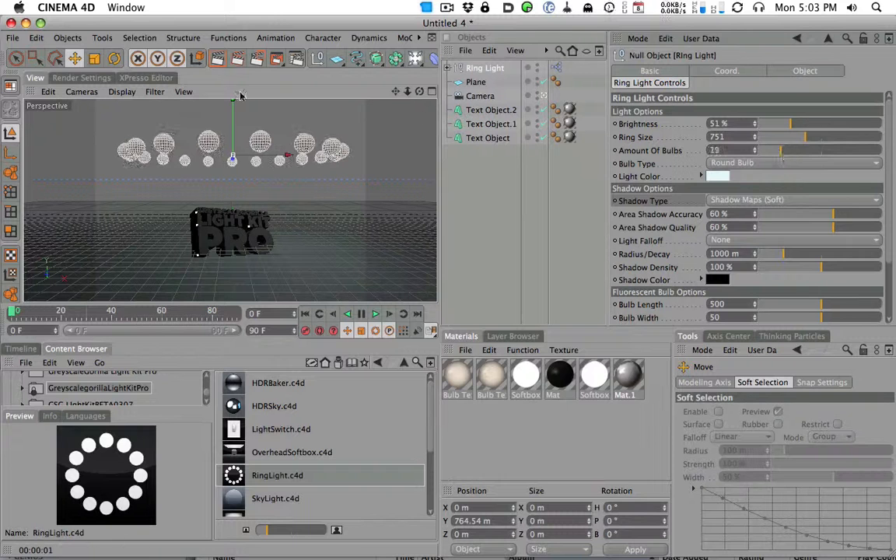
pyautogui.click(217, 59)
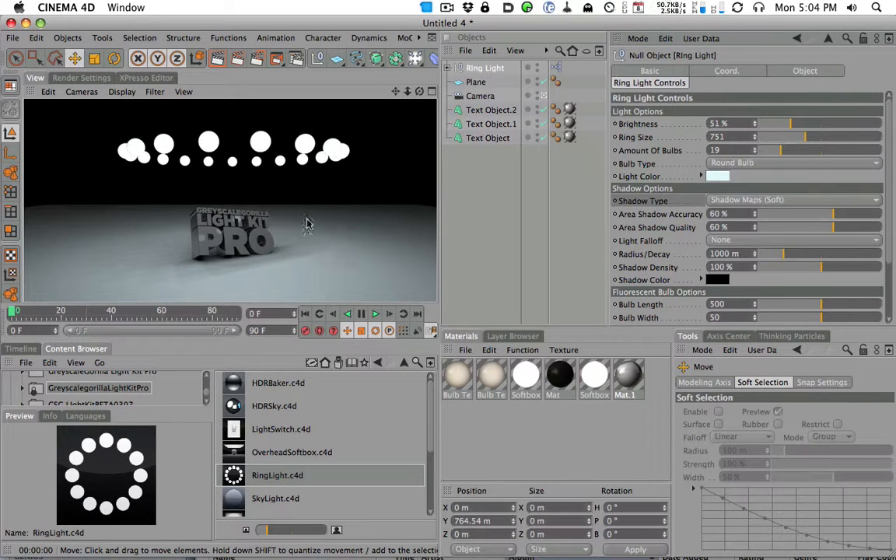
# Render a close-up of the text to examine the bulb reflections, and return to the wide view.
pyautogui.moveTo(272, 258); pyautogui.dragTo(586, 196)
pyautogui.moveTo(304, 218); pyautogui.dragTo(303, 196)
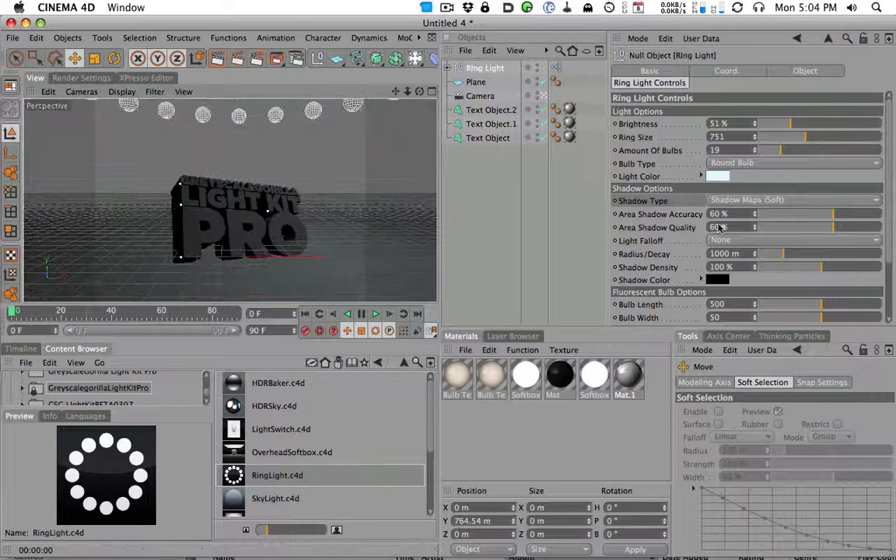
pyautogui.click(219, 60)
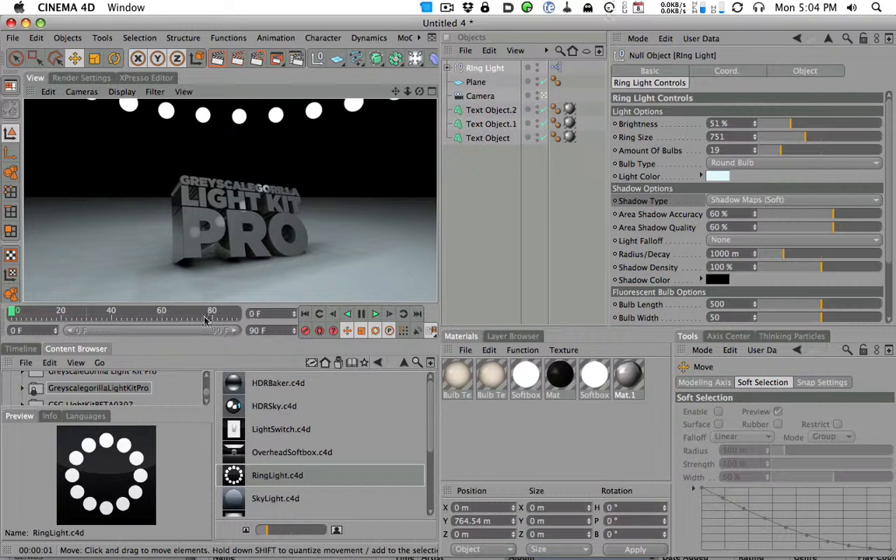
pyautogui.keyDown('alt'); pyautogui.moveTo(352, 211); pyautogui.dragTo(290, 208, button='right'); pyautogui.keyUp('alt')
pyautogui.keyDown('alt'); pyautogui.moveTo(290, 208); pyautogui.dragTo(283, 232, button='middle'); pyautogui.keyUp('alt')
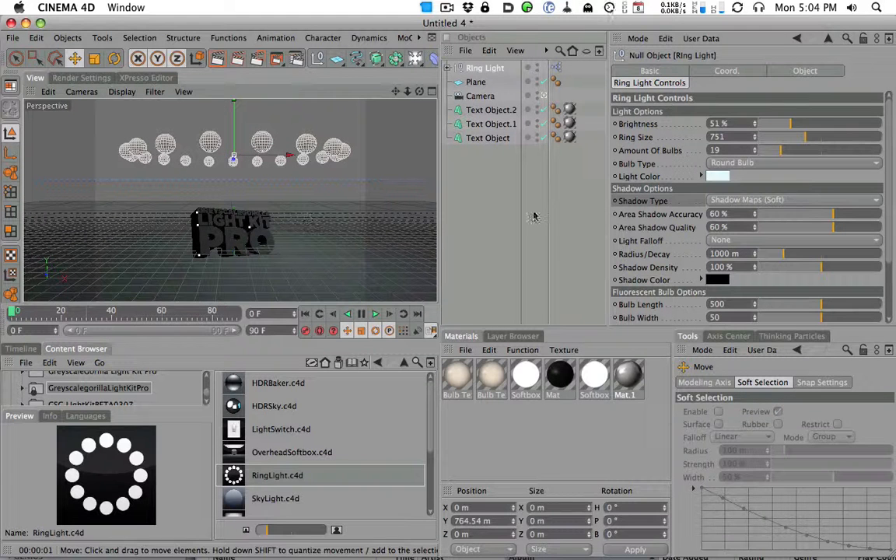
# Change the ring light's bulb type to Fluorescent Bulb and reduce the amount of bulbs to 7.
pyautogui.click(716, 164)
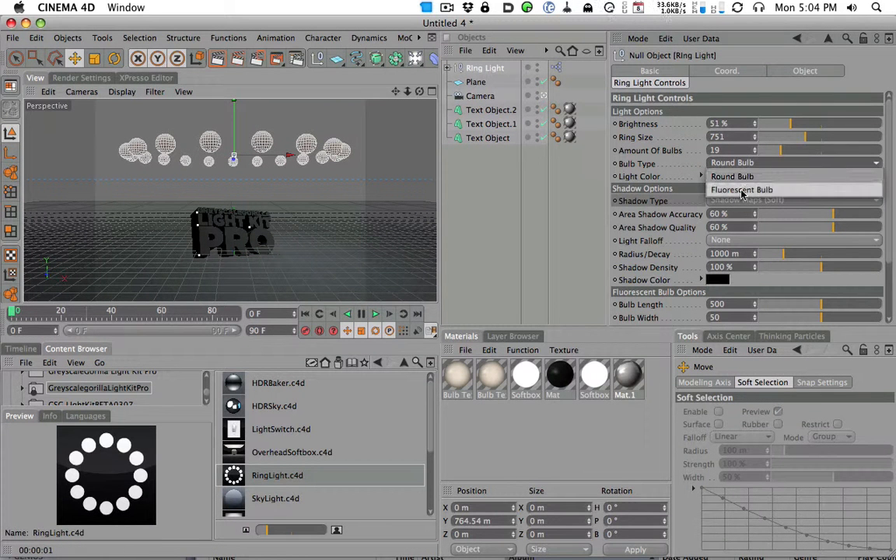
pyautogui.click(741, 192)
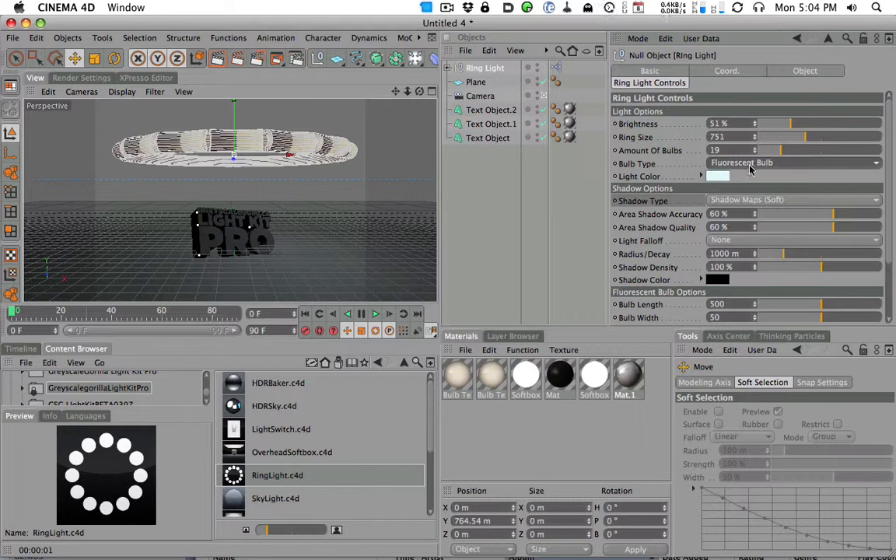
pyautogui.moveTo(774, 153); pyautogui.dragTo(766, 155)
pyautogui.keyDown('alt'); pyautogui.moveTo(326, 178); pyautogui.dragTo(274, 182); pyautogui.keyUp('alt')
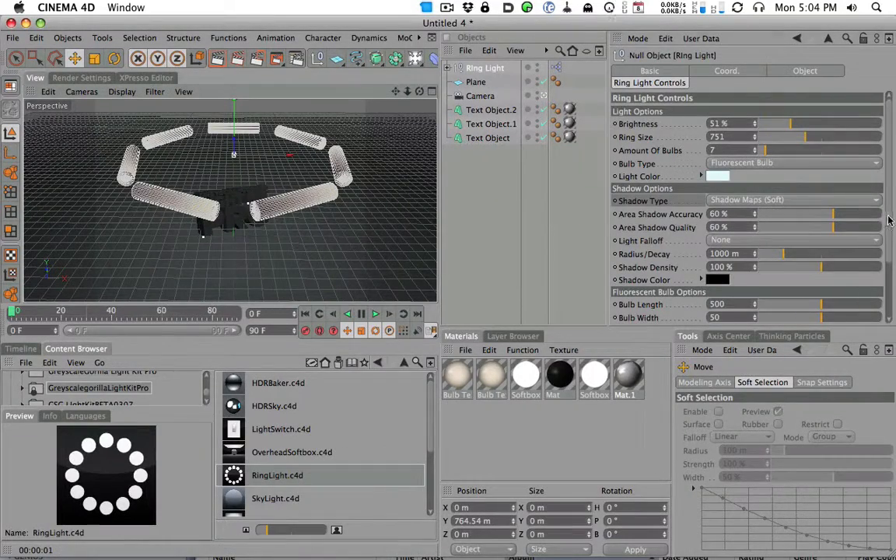
# Set the fluorescent bulb length to 472 and bulb width to 12, and render the viewport.
pyautogui.scroll(-3, 888, 221)
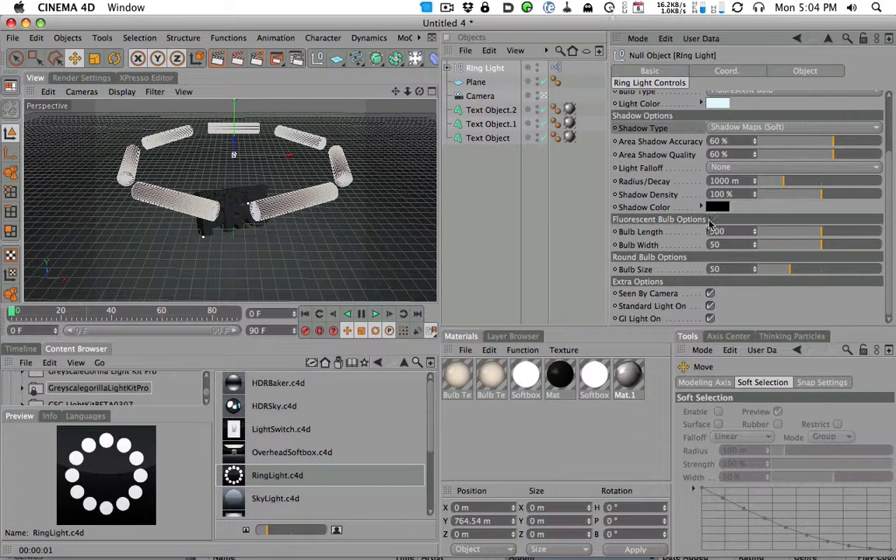
pyautogui.moveTo(819, 232); pyautogui.dragTo(775, 240)
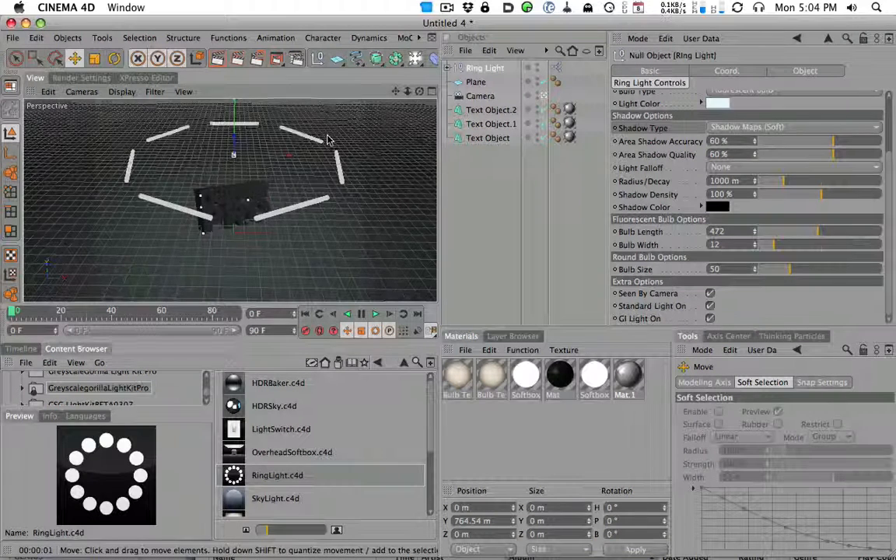
pyautogui.click(220, 60)
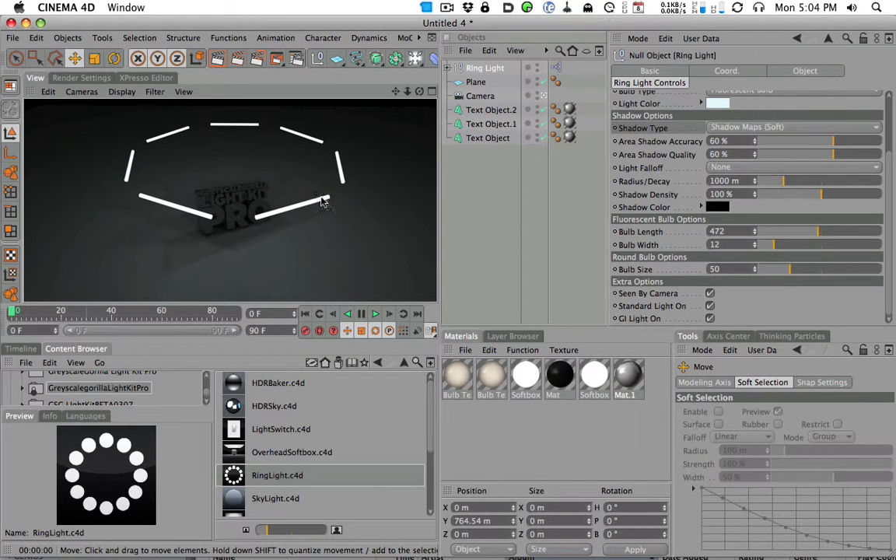
# Render the seven-tube ring light from a low angle to examine its light on the text.
pyautogui.keyDown('alt'); pyautogui.moveTo(318, 194); pyautogui.dragTo(317, 289); pyautogui.keyUp('alt')
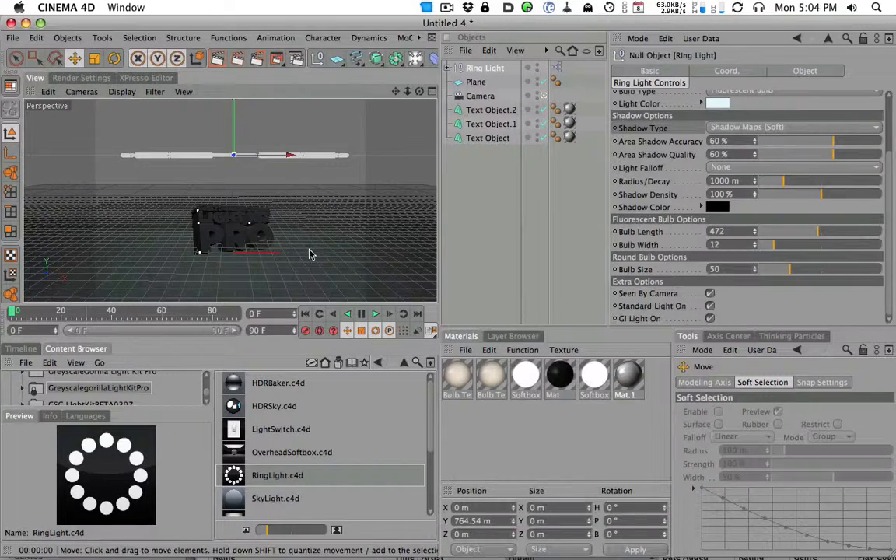
pyautogui.click(217, 59)
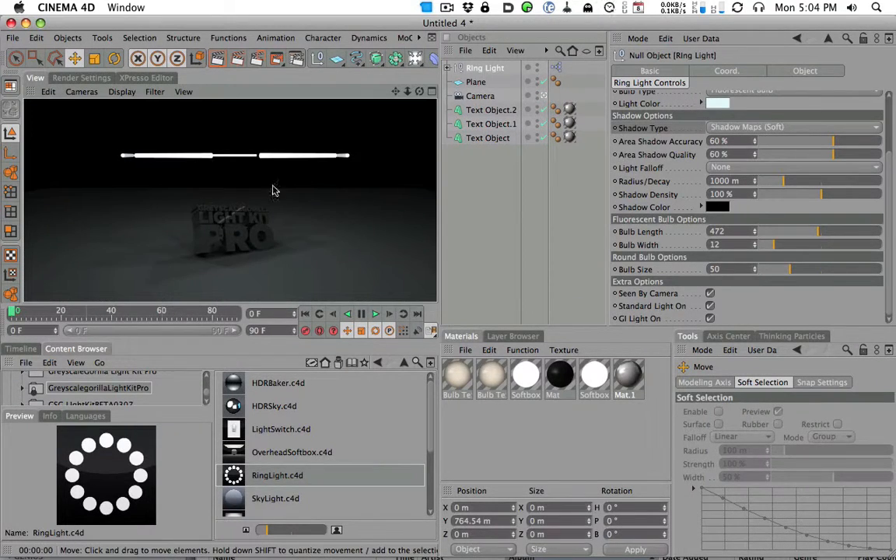
pyautogui.keyDown('alt'); pyautogui.moveTo(250, 204); pyautogui.dragTo(299, 202); pyautogui.keyUp('alt')
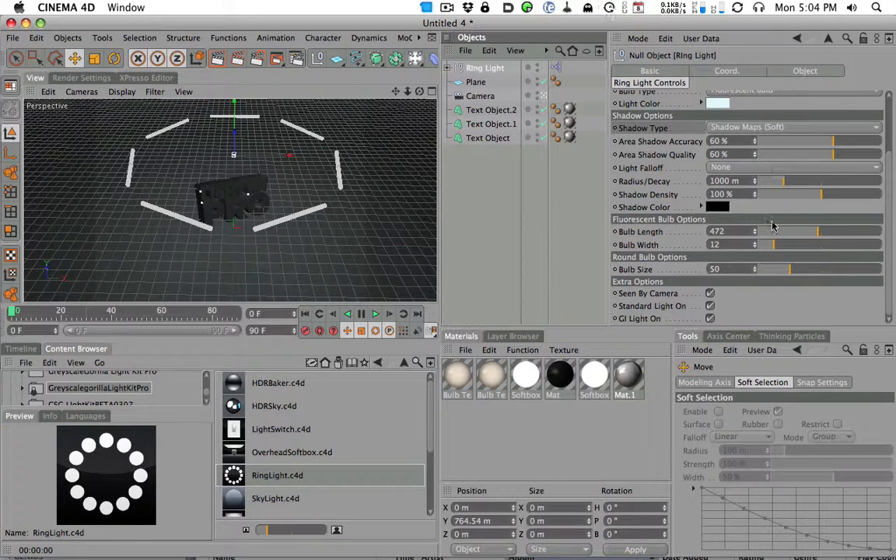
# Form a square light from 4 fluorescent bulbs with bulb length 1000 and ring size 559, and test-render it.
pyautogui.scroll(3, 806, 115)
pyautogui.moveTo(769, 134); pyautogui.dragTo(758, 133)
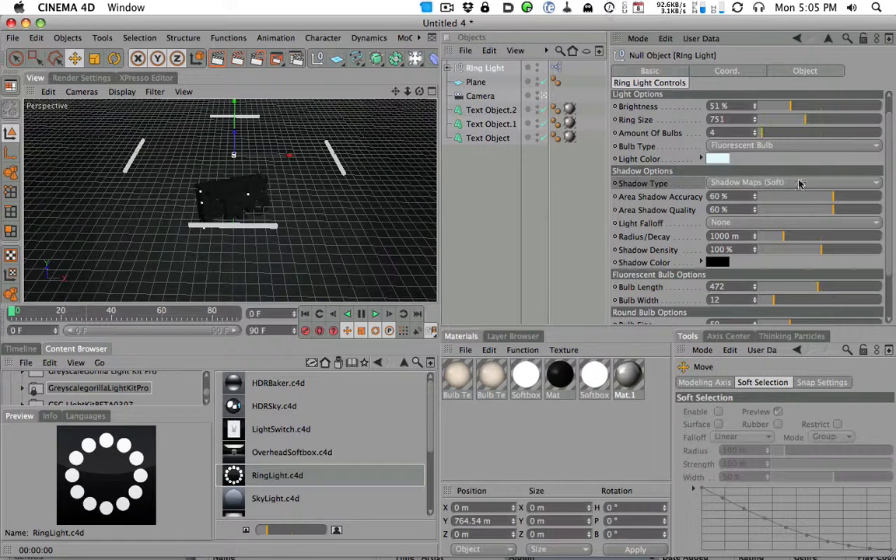
pyautogui.moveTo(827, 289); pyautogui.dragTo(893, 287)
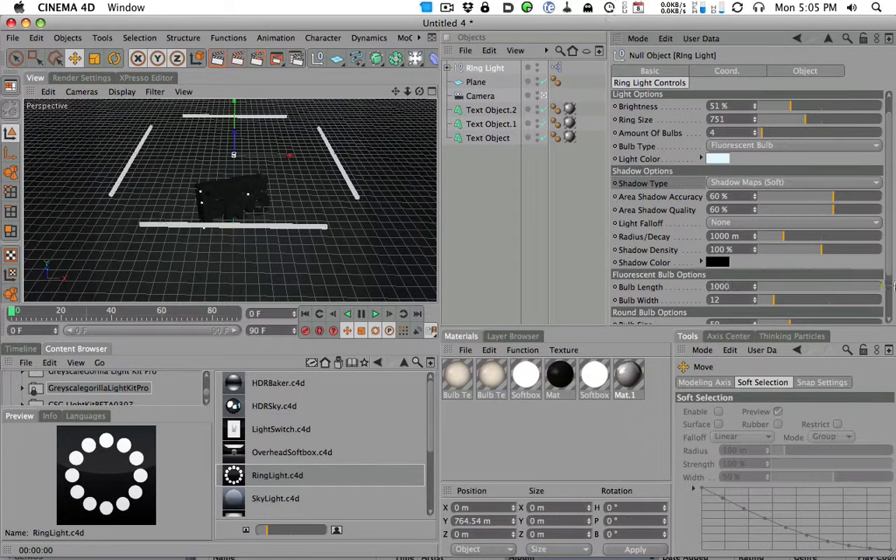
pyautogui.moveTo(811, 126); pyautogui.dragTo(792, 123)
pyautogui.keyDown('alt'); pyautogui.moveTo(237, 129); pyautogui.dragTo(301, 178); pyautogui.keyUp('alt')
pyautogui.click(222, 65)
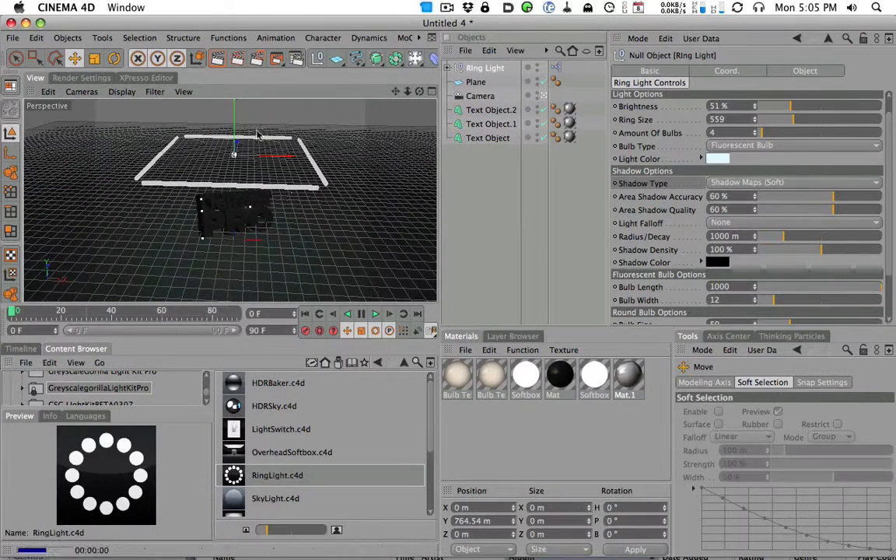
# Raise the square light's brightness to 90% and render it from a lower angle.
pyautogui.keyDown('alt'); pyautogui.moveTo(262, 189); pyautogui.dragTo(291, 280); pyautogui.keyUp('alt')
pyautogui.click(221, 64)
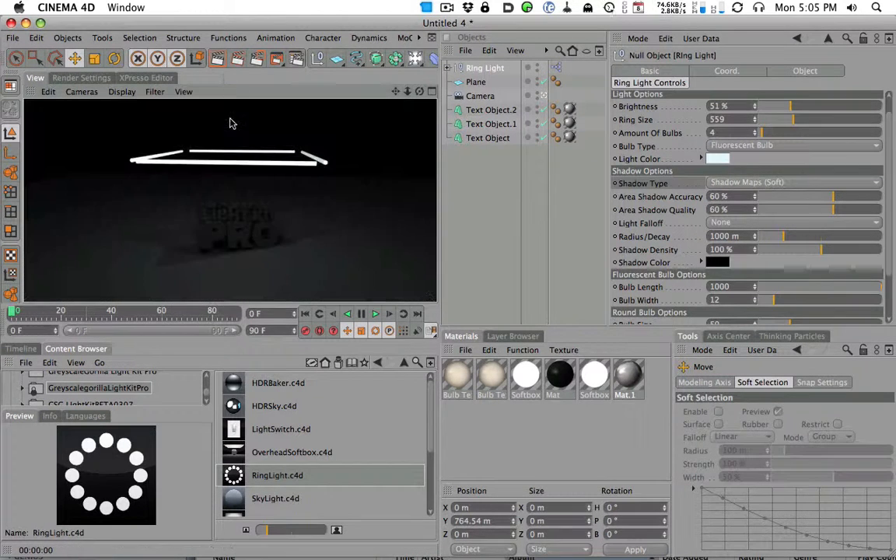
pyautogui.click(815, 107)
pyautogui.click(219, 59)
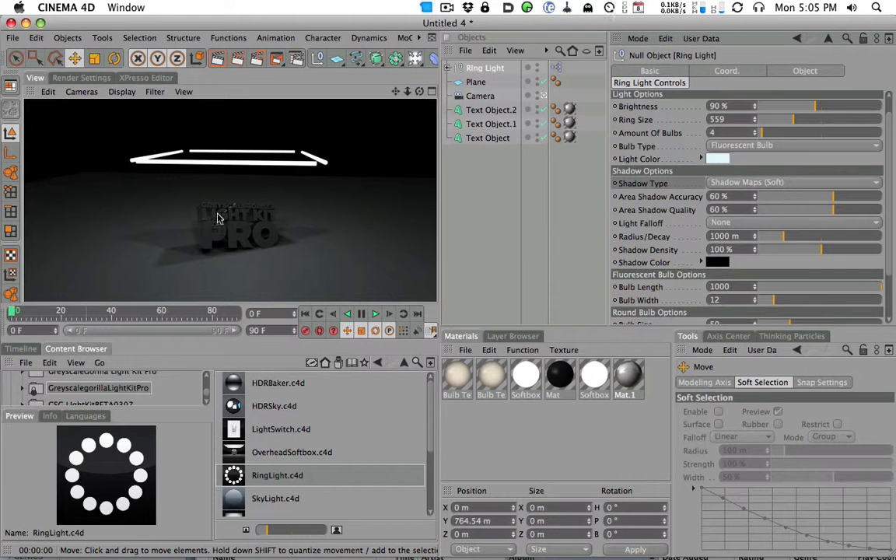
# Render the square fluorescent light from a slightly changed angle to examine its light on the text.
pyautogui.keyDown('alt'); pyautogui.moveTo(255, 192); pyautogui.dragTo(276, 208); pyautogui.keyUp('alt')
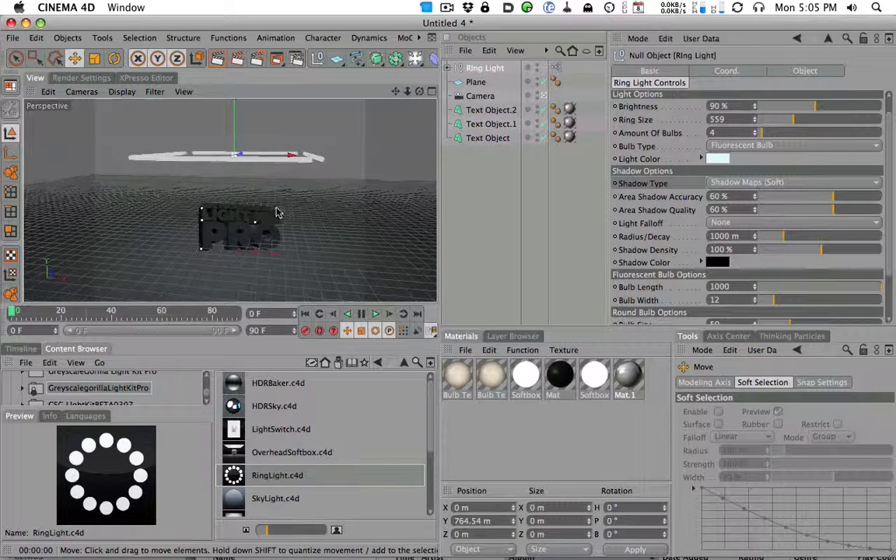
pyautogui.click(218, 60)
pyautogui.moveTo(395, 216)
pyautogui.keyDown('alt'); pyautogui.mouseDown()
pyautogui.moveTo(323, 134)
pyautogui.moveTo(292, 115)
pyautogui.mouseUp(); pyautogui.keyUp('alt')
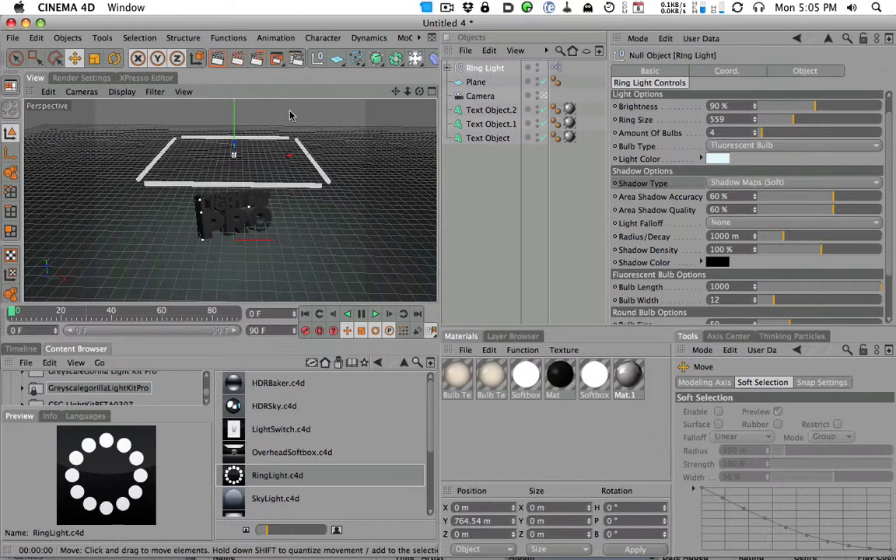
# Change the ring light to 14 bulbs of the Round Bulb type with a bulb size of 73.
pyautogui.click(762, 146)
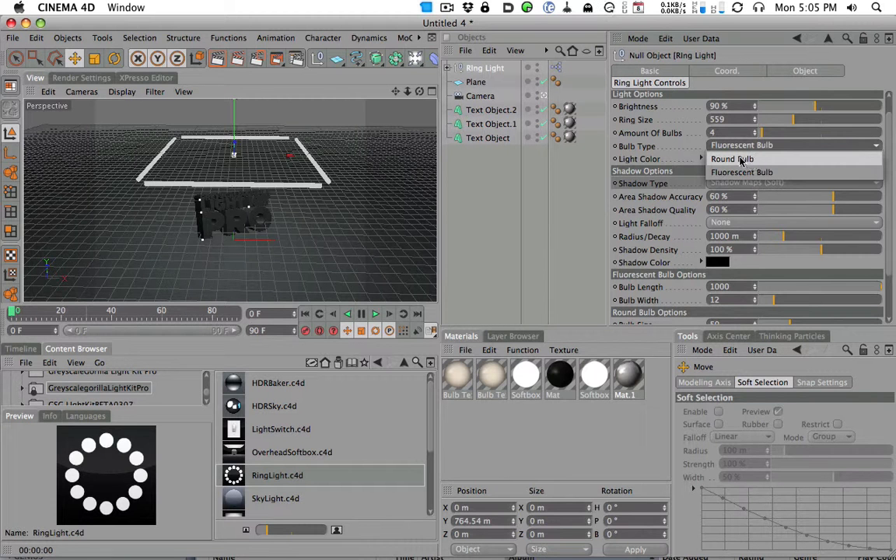
pyautogui.click(744, 159)
pyautogui.moveTo(779, 133); pyautogui.dragTo(776, 129)
pyautogui.scroll(-3, 887, 202)
pyautogui.moveTo(766, 272); pyautogui.dragTo(806, 277)
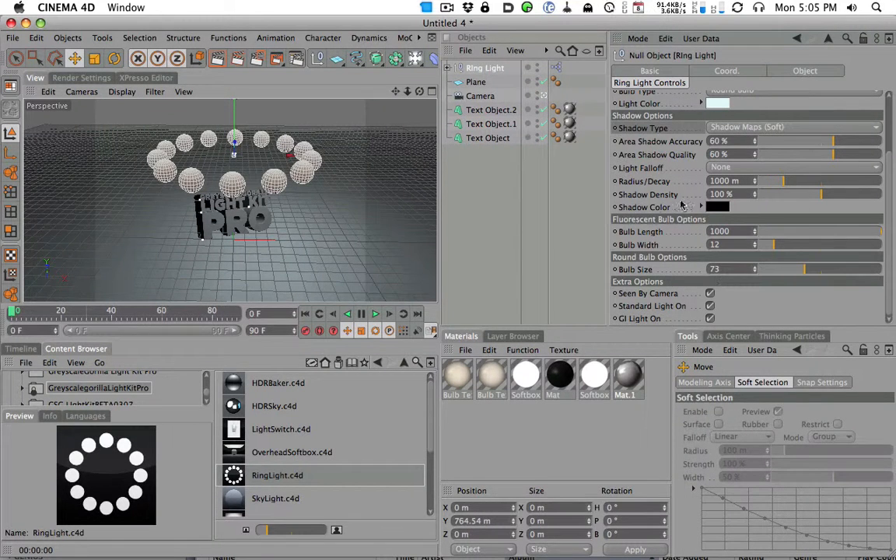
# Set the light color to a warm tint with hue 31° and saturation 15.748%, and render the viewport.
pyautogui.scroll(3, 892, 197)
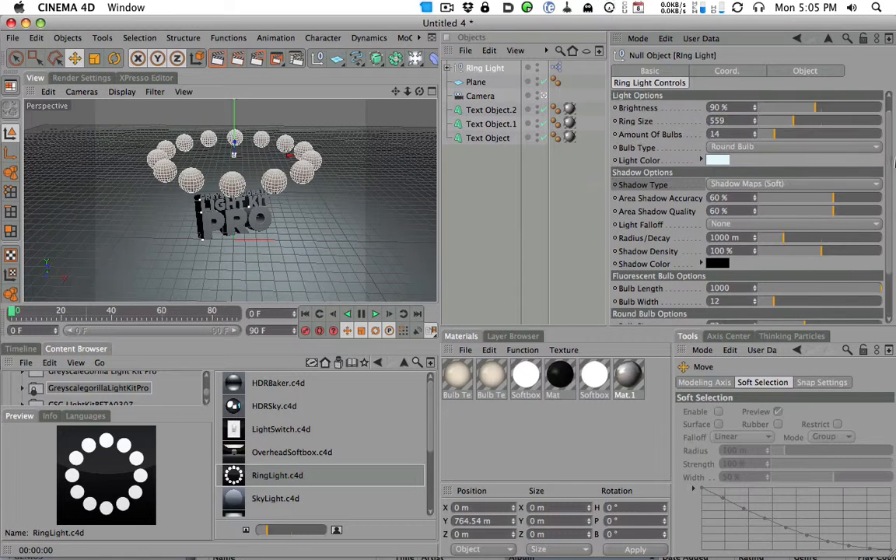
pyautogui.click(791, 147)
pyautogui.click(684, 157)
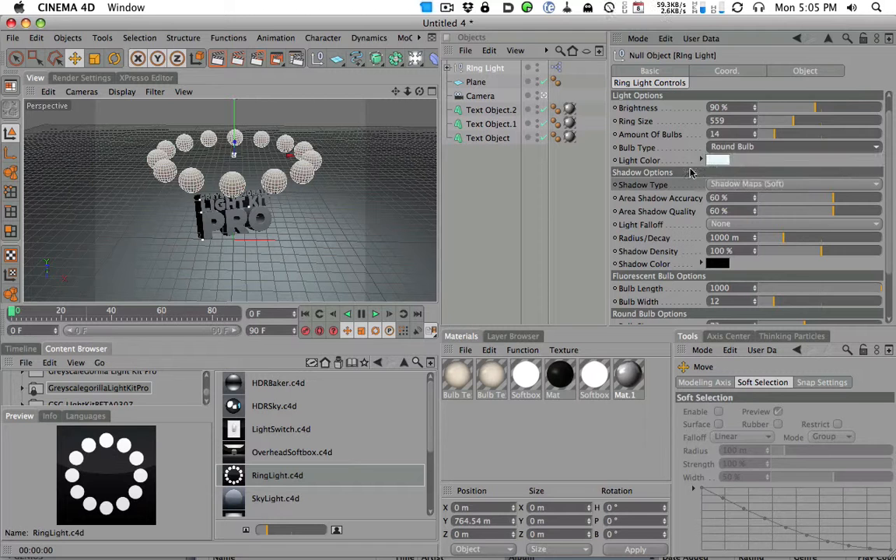
pyautogui.click(716, 161)
pyautogui.moveTo(758, 116); pyautogui.dragTo(699, 118)
pyautogui.click(651, 122)
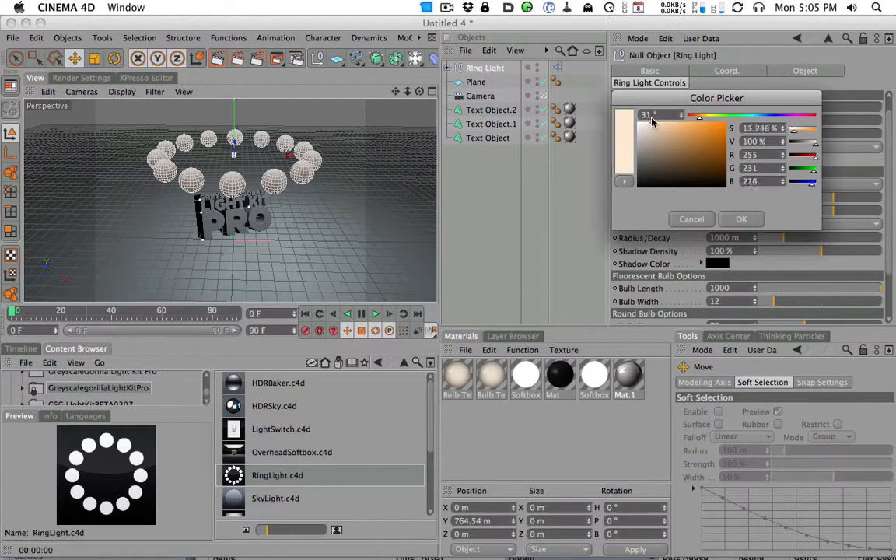
pyautogui.click(740, 219)
pyautogui.press('super+r')
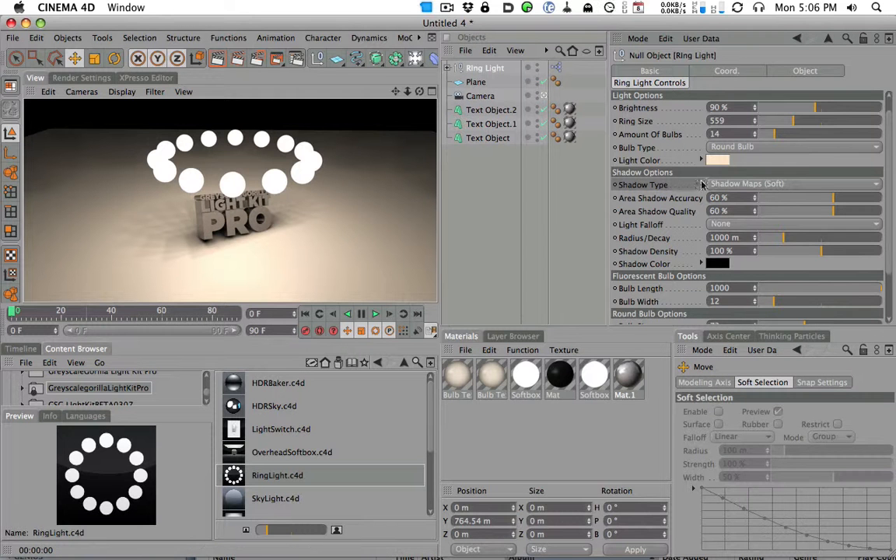
# Change the light color to a pale green with hue 149° and saturation 11.811%, and render the viewport.
pyautogui.click(716, 161)
pyautogui.click(716, 162)
pyautogui.moveTo(690, 156); pyautogui.dragTo(666, 22)
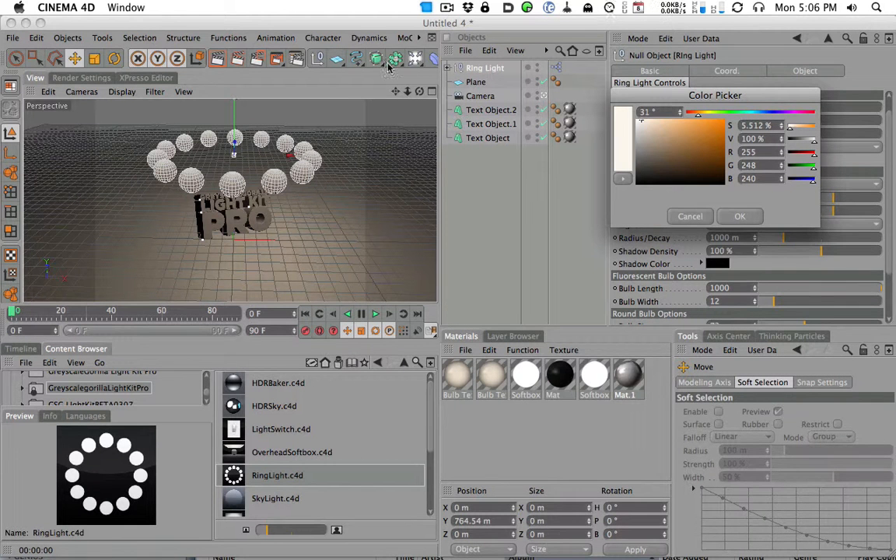
pyautogui.moveTo(660, 99); pyautogui.dragTo(645, 112)
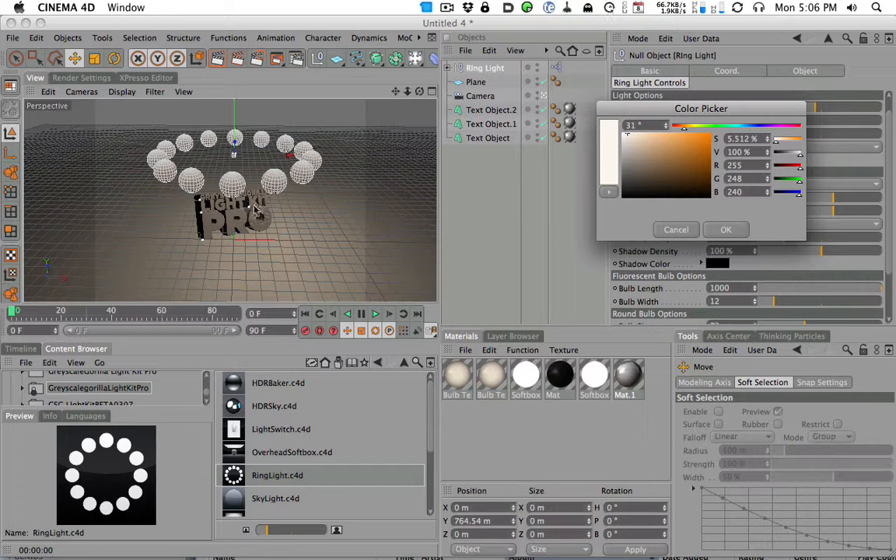
pyautogui.click(679, 126)
pyautogui.moveTo(679, 129); pyautogui.dragTo(724, 129)
pyautogui.moveTo(634, 149); pyautogui.dragTo(632, 137)
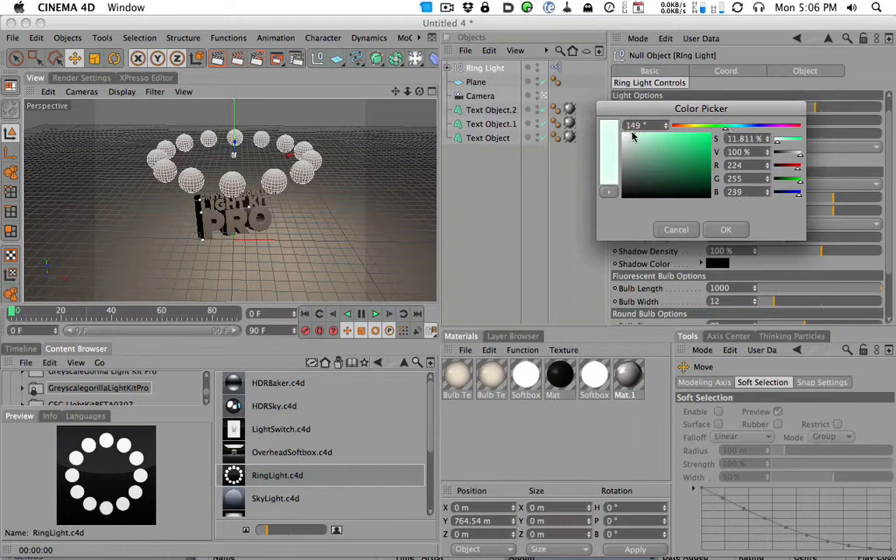
pyautogui.click(725, 226)
pyautogui.click(218, 59)
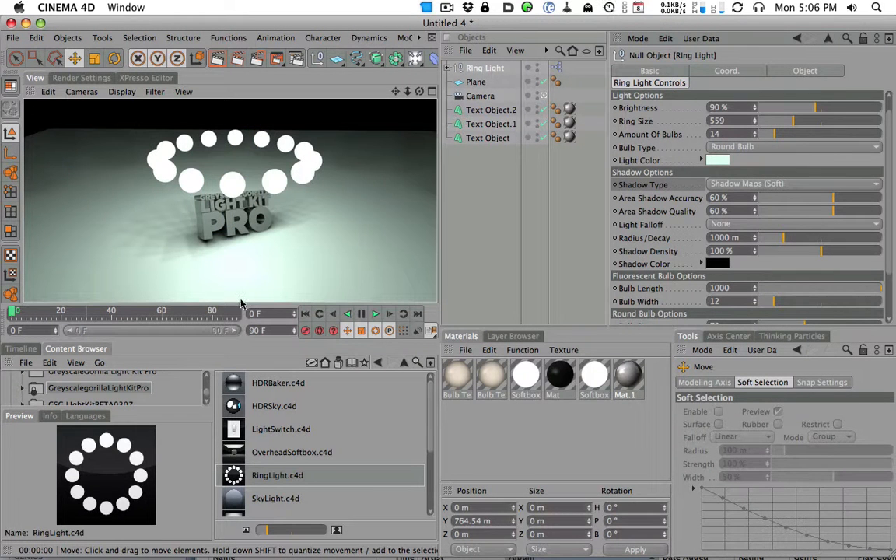
# Switch the bulb type to Fluorescent Bulb and back to Round Bulb.
pyautogui.click(747, 148)
pyautogui.click(748, 174)
pyautogui.click(748, 147)
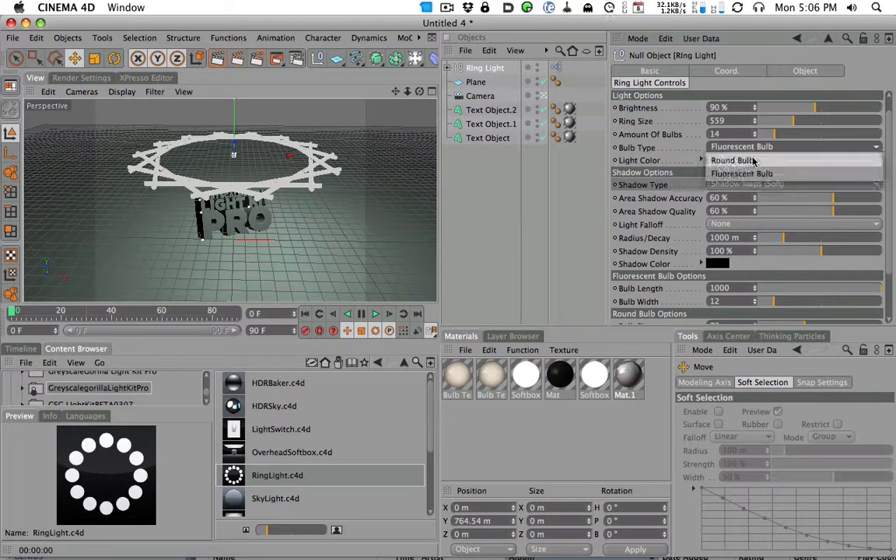
pyautogui.click(743, 163)
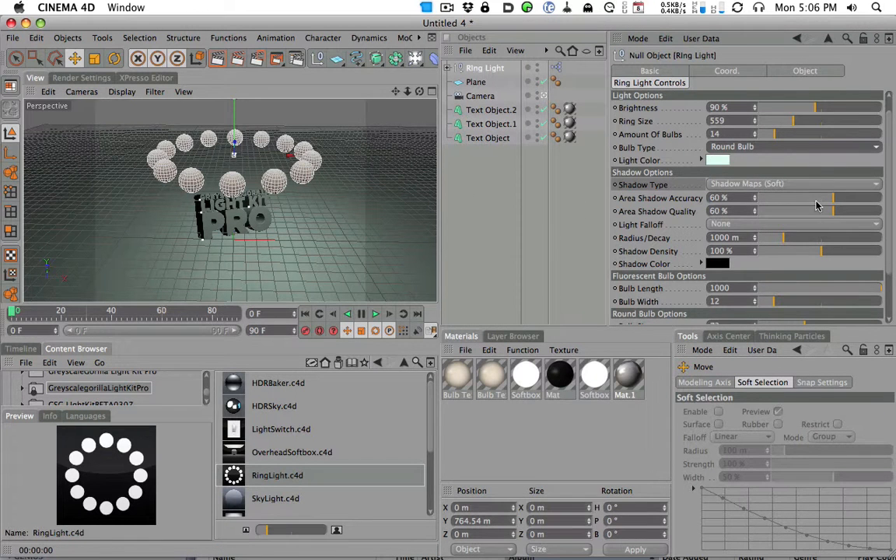
# Set the ring light's shadow type to Area and test-render the scene.
pyautogui.moveTo(893, 133); pyautogui.dragTo(891, 188)
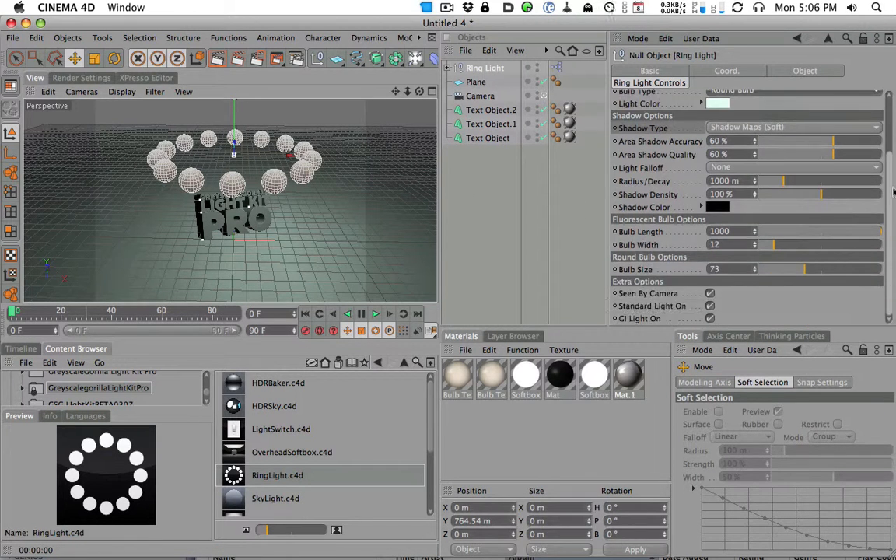
pyautogui.click(753, 134)
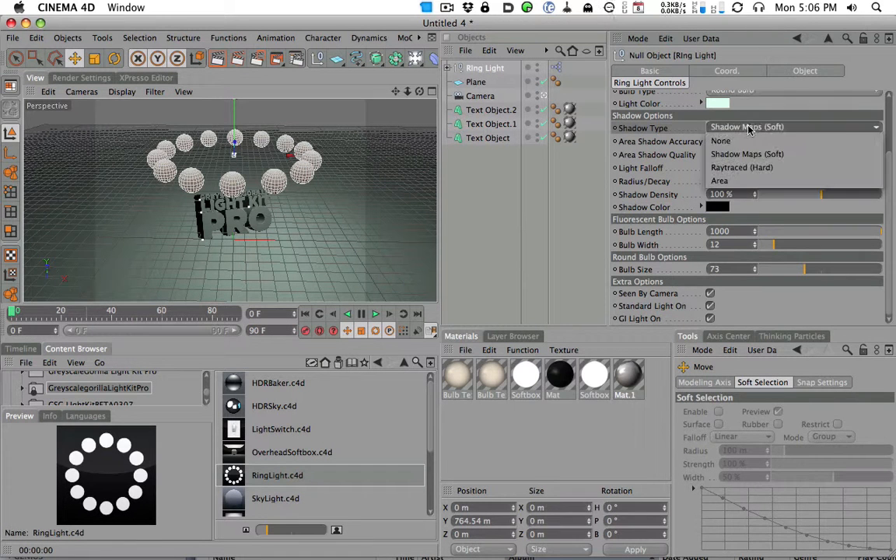
pyautogui.click(717, 135)
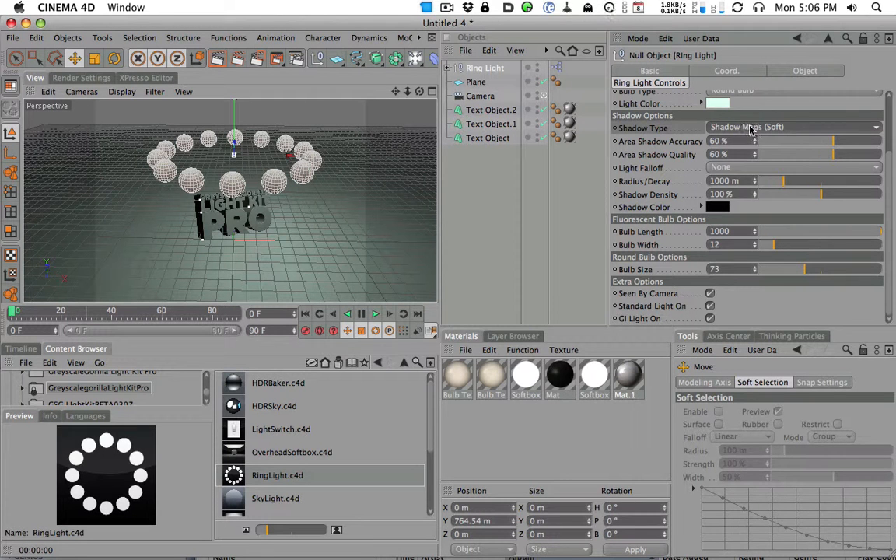
pyautogui.click(750, 129)
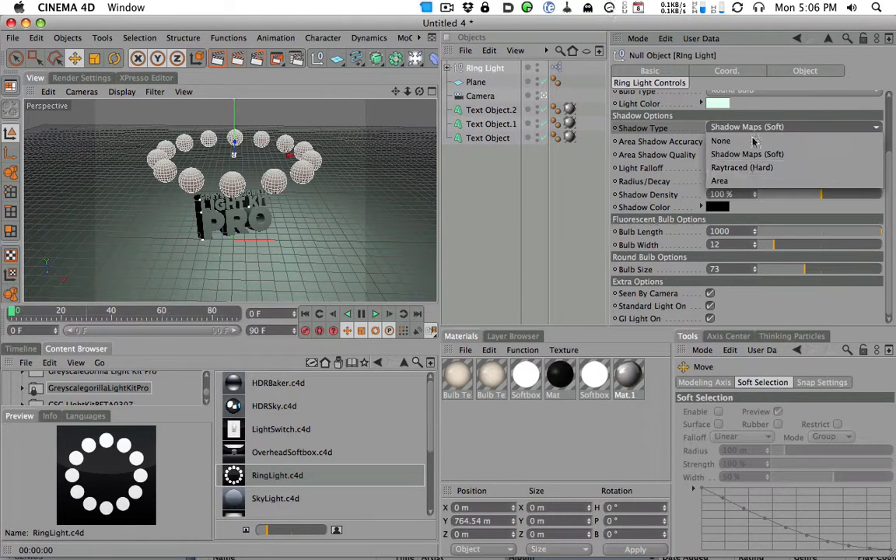
pyautogui.click(750, 182)
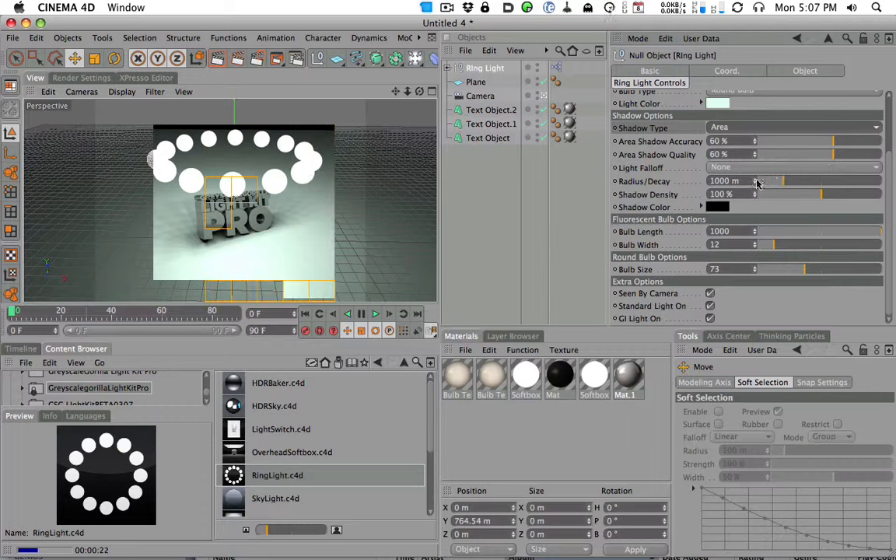
# Set the light falloff to Linear and the shadow type to Shadow Maps (Soft), and render the viewport.
pyautogui.click(777, 167)
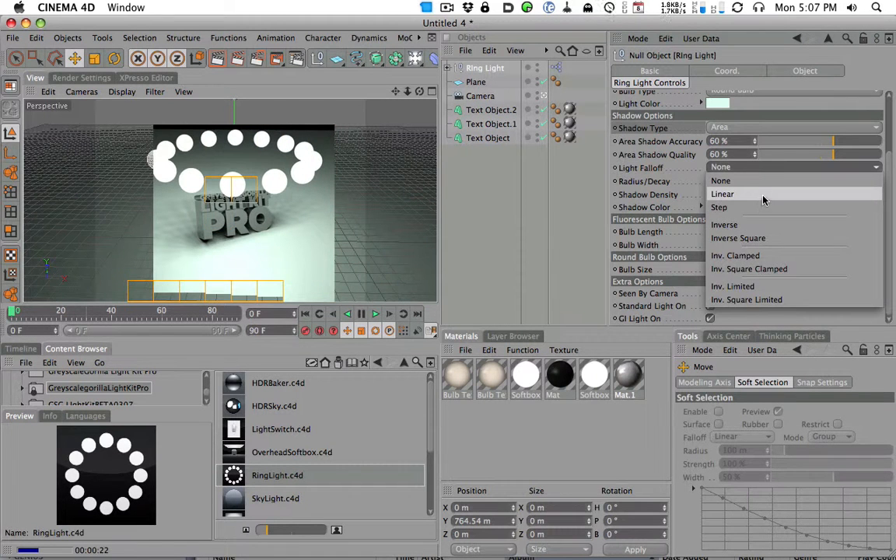
pyautogui.click(762, 198)
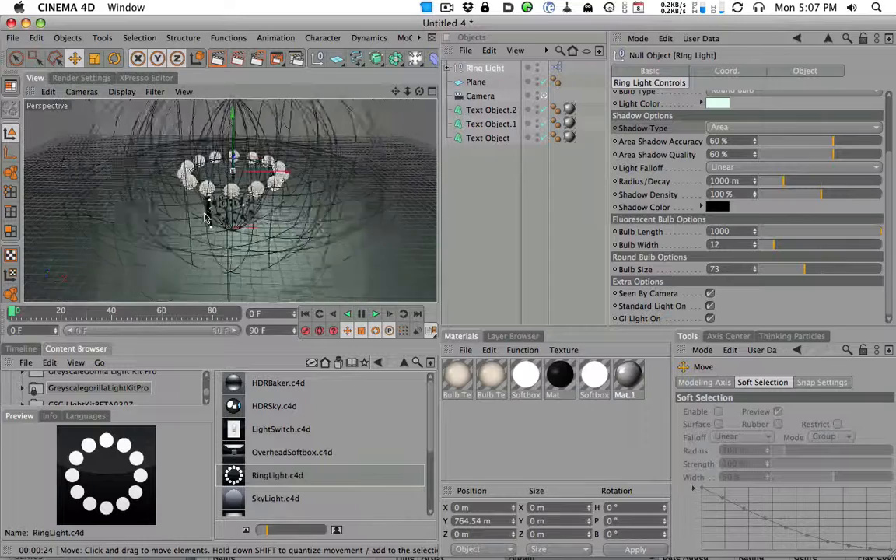
pyautogui.click(719, 168)
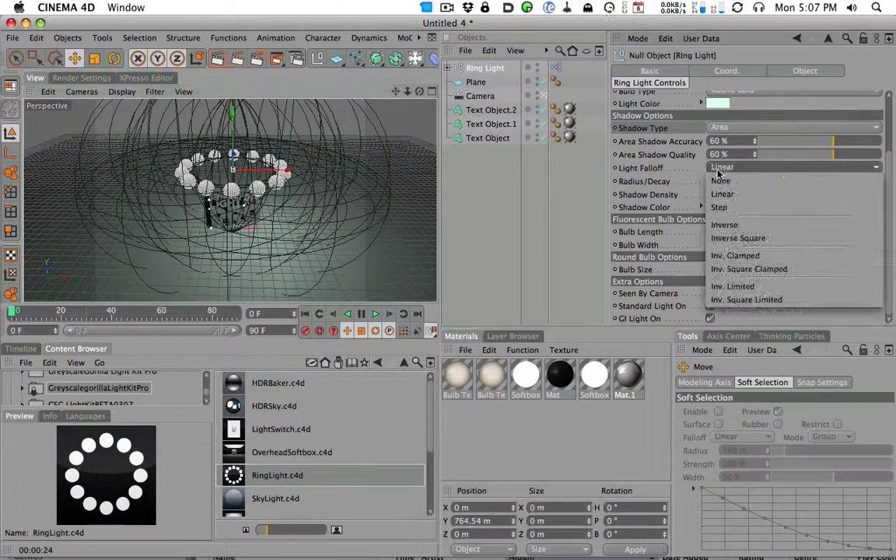
pyautogui.click(719, 169)
pyautogui.click(778, 127)
pyautogui.click(747, 154)
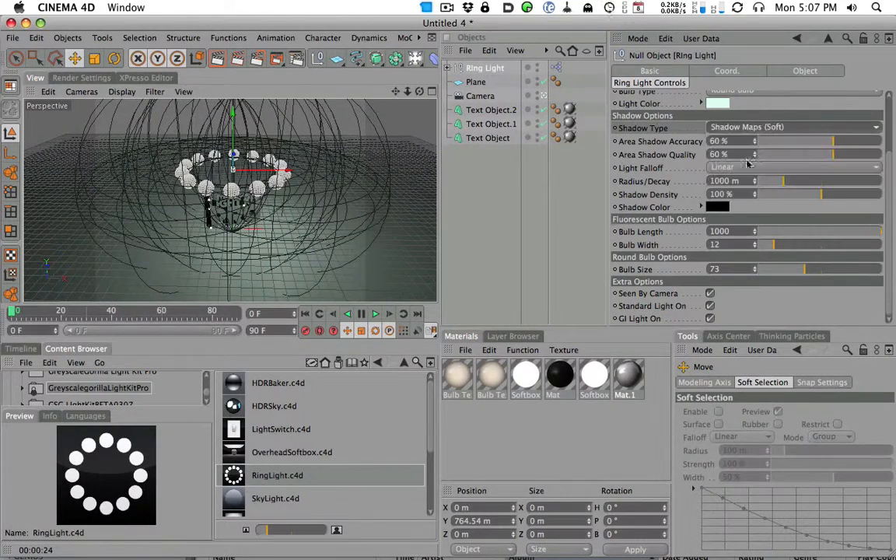
pyautogui.click(218, 59)
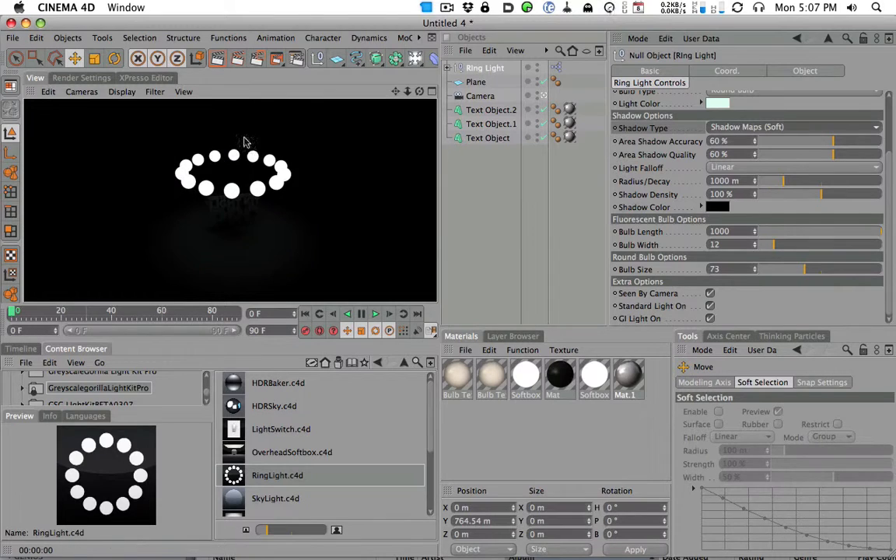
# Increase the falloff's Radius/Decay to 2105 m and render the viewport.
pyautogui.click(269, 205)
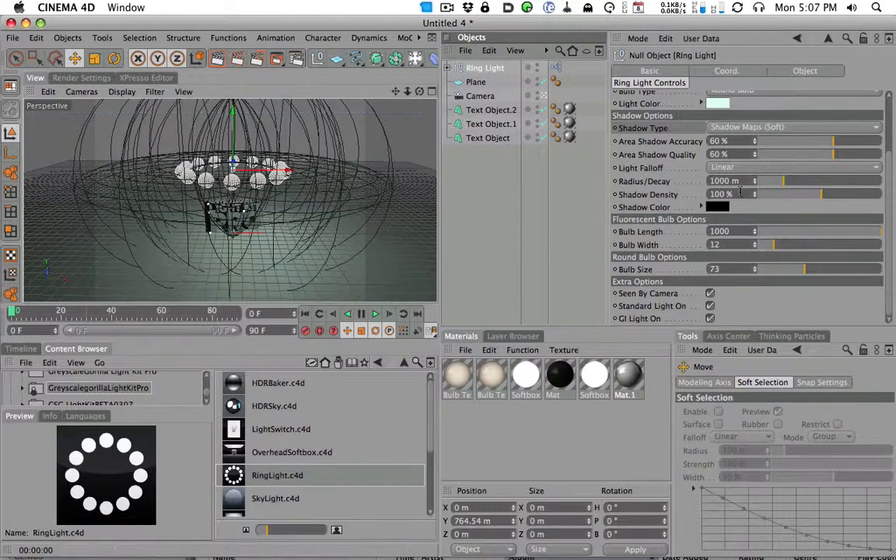
pyautogui.moveTo(781, 182)
pyautogui.mouseDown()
pyautogui.moveTo(840, 185)
pyautogui.moveTo(787, 185)
pyautogui.mouseUp()
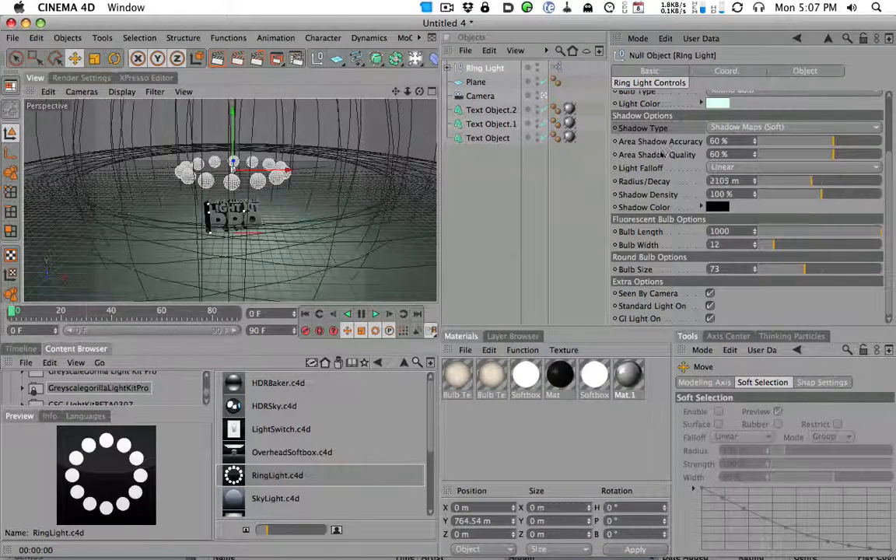
pyautogui.click(218, 58)
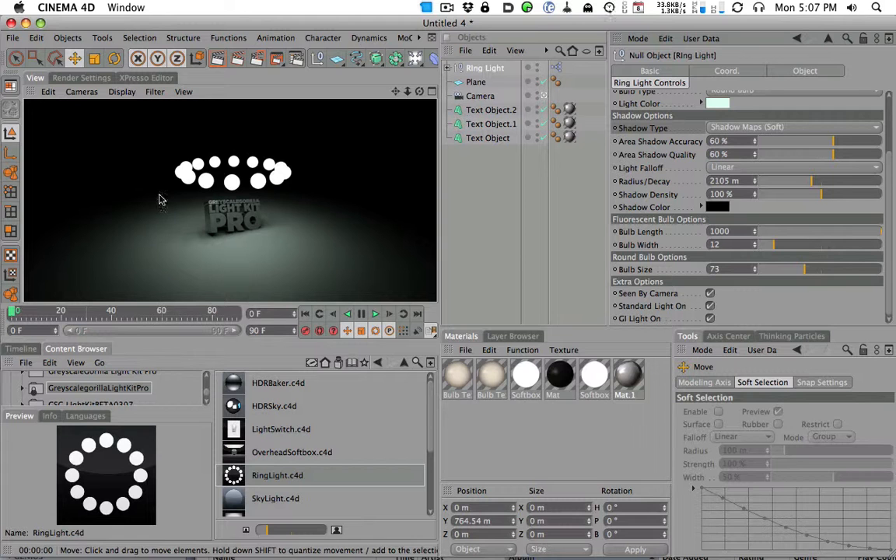
# Set the light falloff to None and render the viewport for comparison.
pyautogui.click(762, 167)
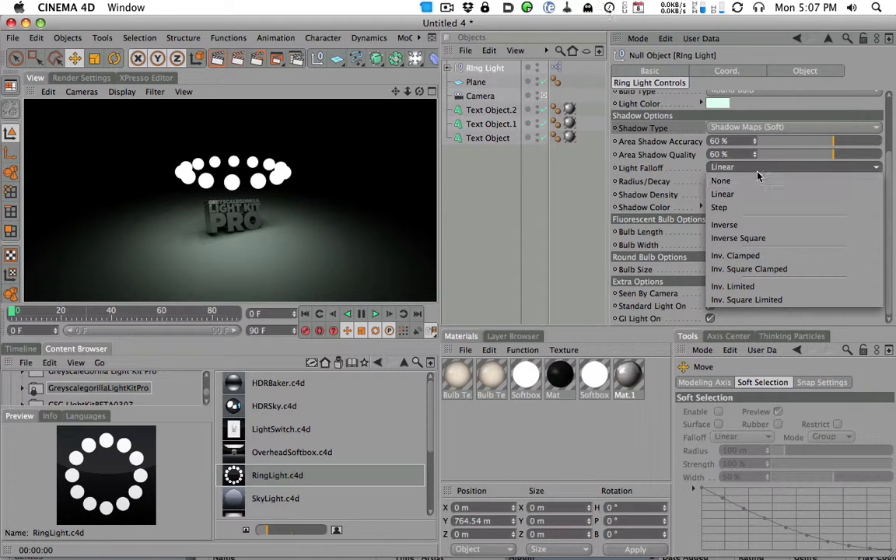
pyautogui.click(663, 175)
pyautogui.click(724, 167)
pyautogui.click(723, 179)
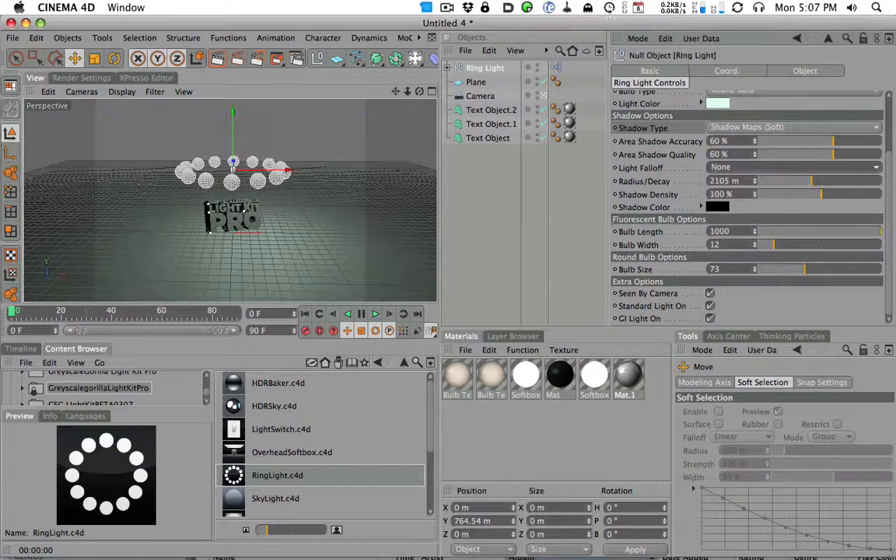
pyautogui.click(219, 62)
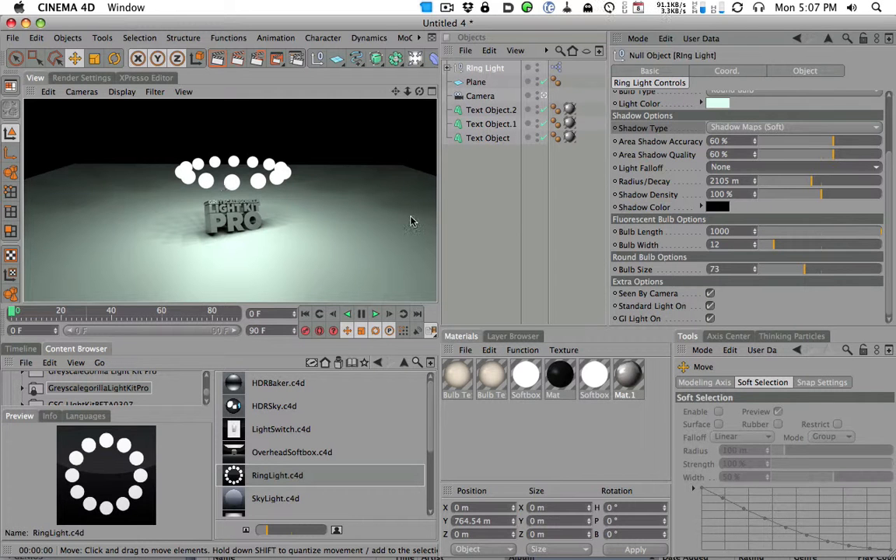
# Return the light falloff to Linear and render the viewport again.
pyautogui.click(758, 167)
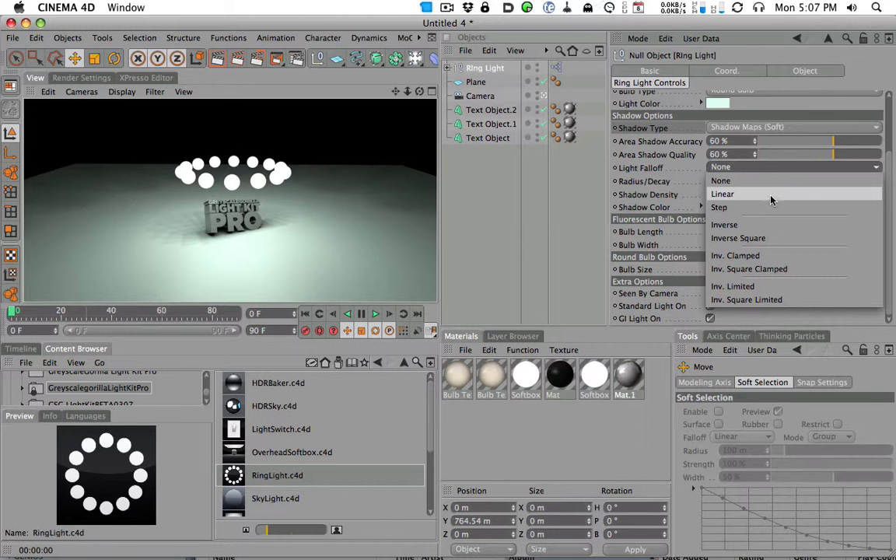
pyautogui.click(770, 201)
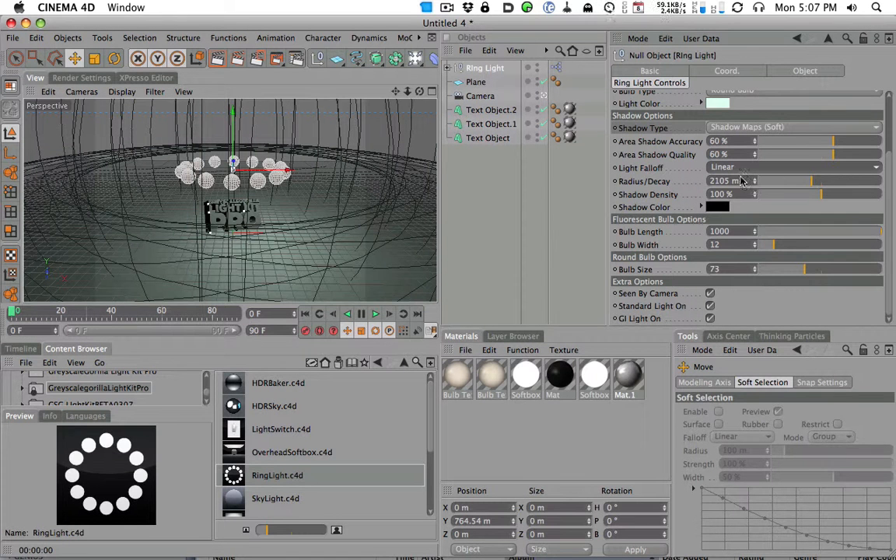
pyautogui.click(217, 60)
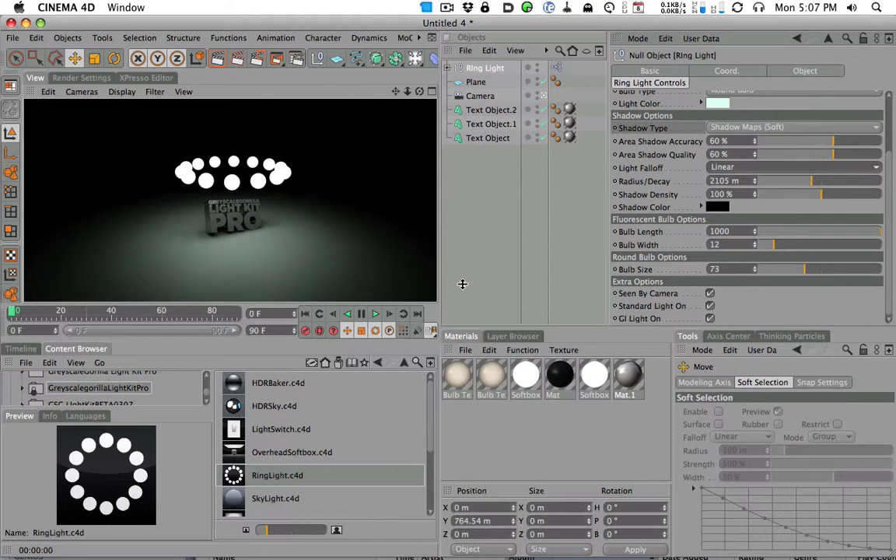
# Test-render the linear falloff with Radius/Decay at 1596 m, and again with it raised to 3573 m.
pyautogui.moveTo(811, 183); pyautogui.dragTo(794, 183)
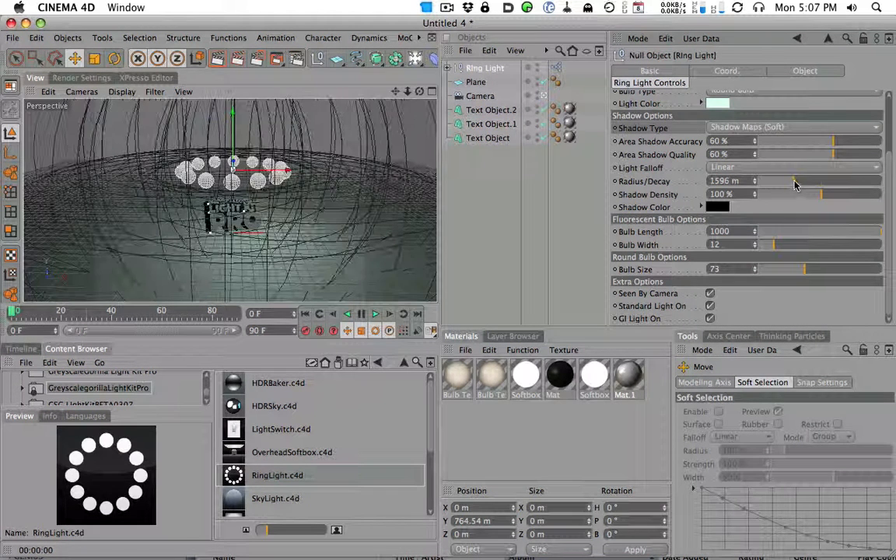
pyautogui.click(221, 62)
pyautogui.moveTo(793, 182); pyautogui.dragTo(847, 192)
pyautogui.click(221, 63)
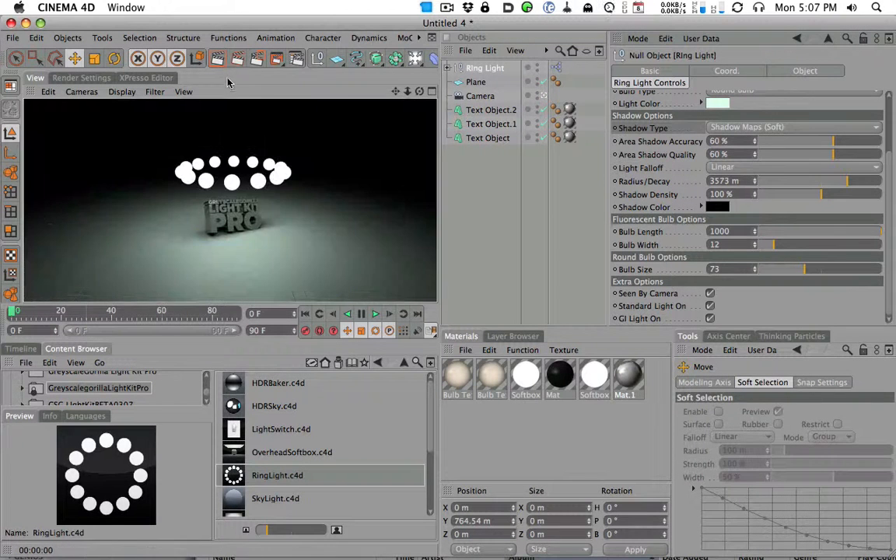
# Set the ring light's falloff to None and frame the text and bulbs closer in the view.
pyautogui.click(739, 167)
pyautogui.click(744, 177)
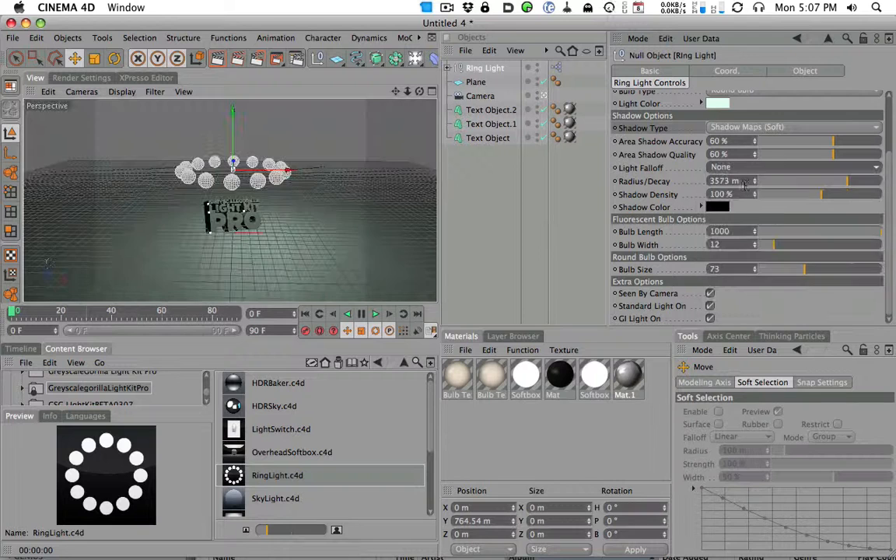
pyautogui.keyDown('alt'); pyautogui.moveTo(404, 176); pyautogui.dragTo(489, 168, button='right'); pyautogui.keyUp('alt')
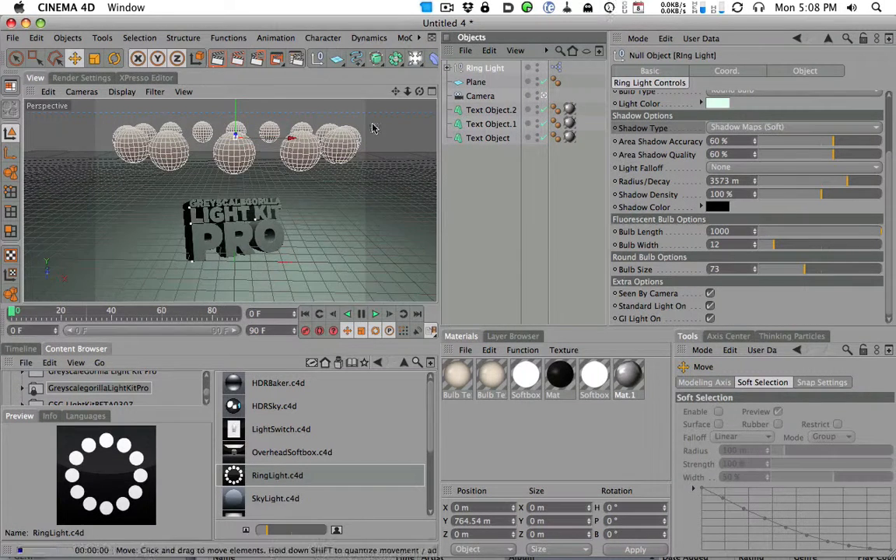
# Render the closer view, and render it again with Shadow Density lowered to 54 % for comparison.
pyautogui.click(218, 60)
pyautogui.moveTo(821, 194); pyautogui.dragTo(792, 194)
pyautogui.click(218, 60)
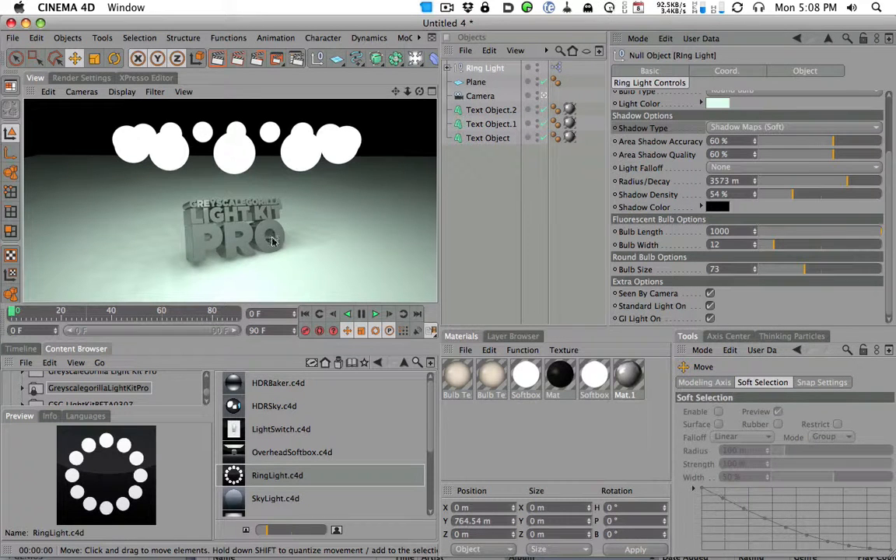
# Test-render a dark teal shadow color with a hue of 183°, and return the shadow color to black.
pyautogui.click(717, 207)
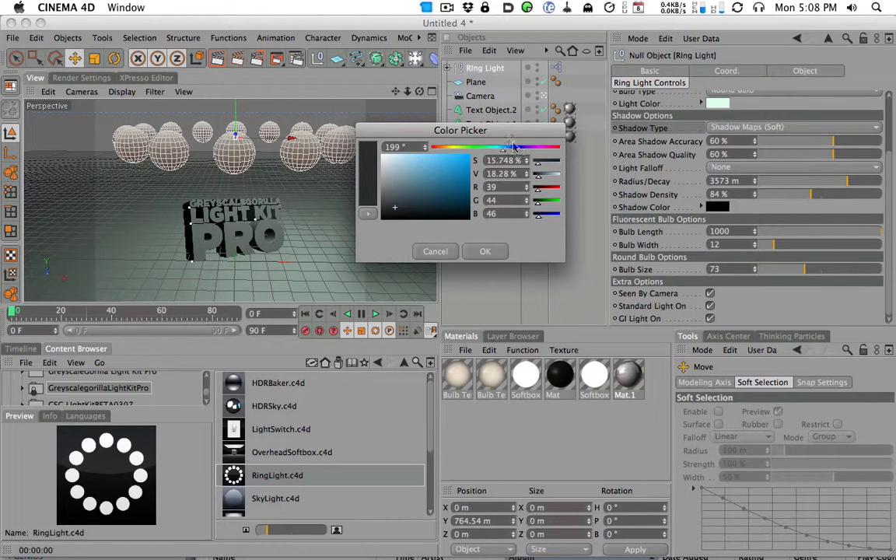
pyautogui.moveTo(460, 147); pyautogui.dragTo(497, 160)
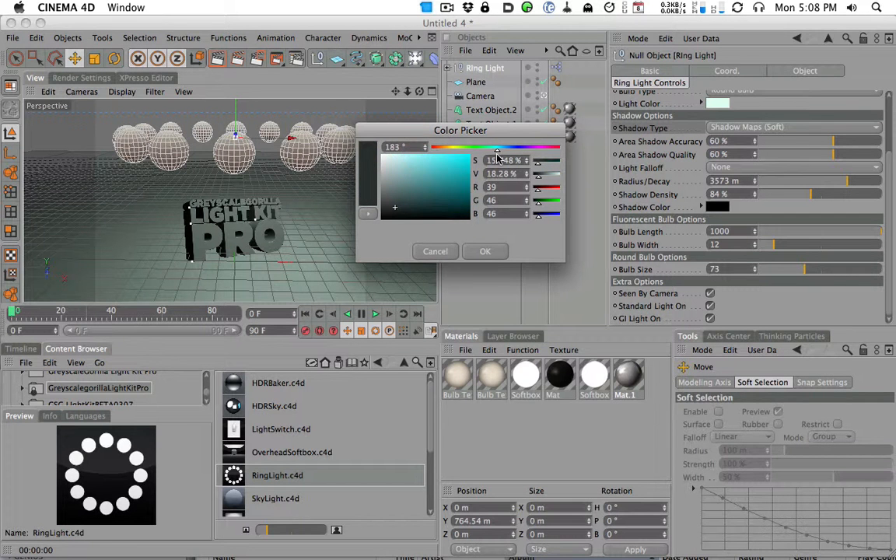
pyautogui.click(484, 251)
pyautogui.click(210, 61)
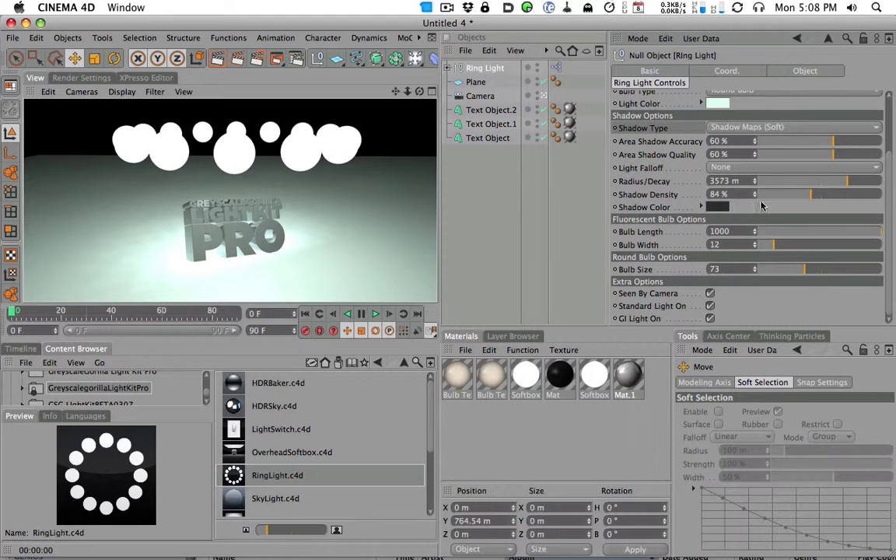
pyautogui.click(716, 206)
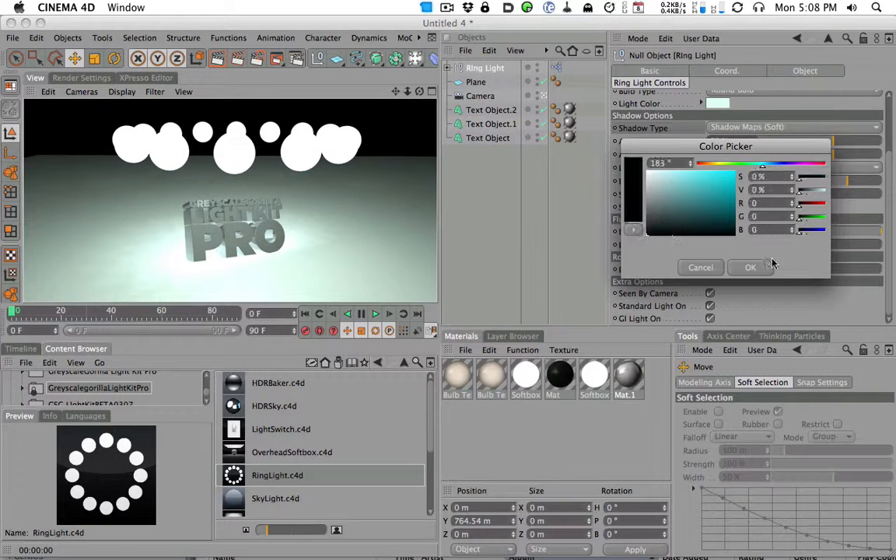
pyautogui.click(747, 266)
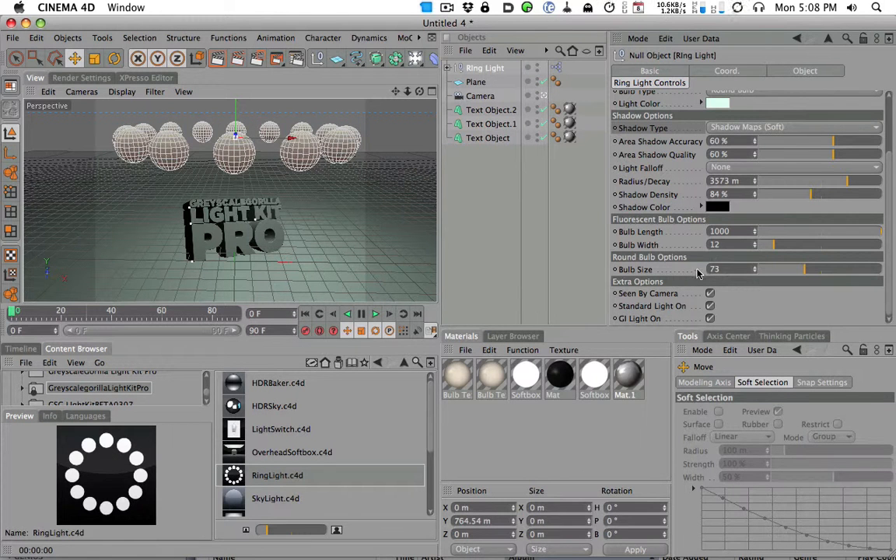
# Reduce the round bulbs' Bulb Size to 63.
pyautogui.click(776, 270)
pyautogui.moveTo(776, 270); pyautogui.dragTo(797, 270)
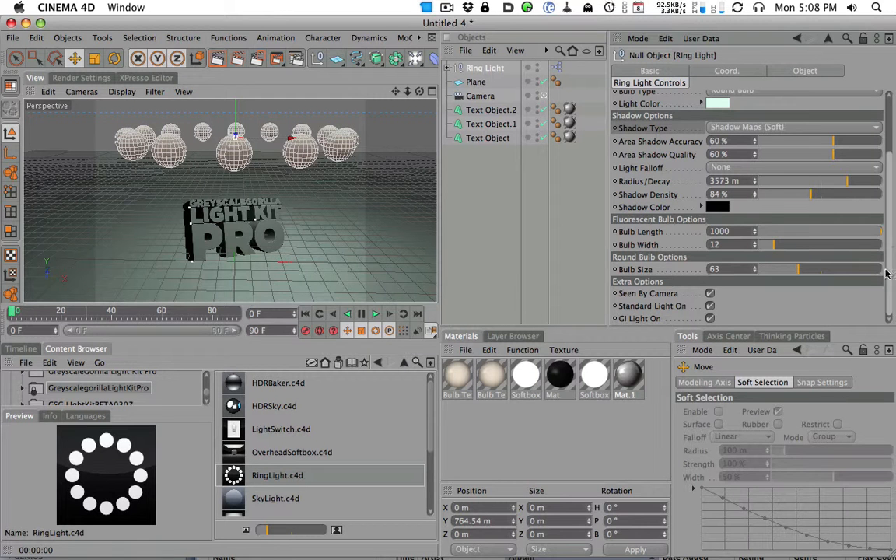
# Render the scene with Seen By Camera turned off for the ring light, and turn the option back on.
pyautogui.click(709, 294)
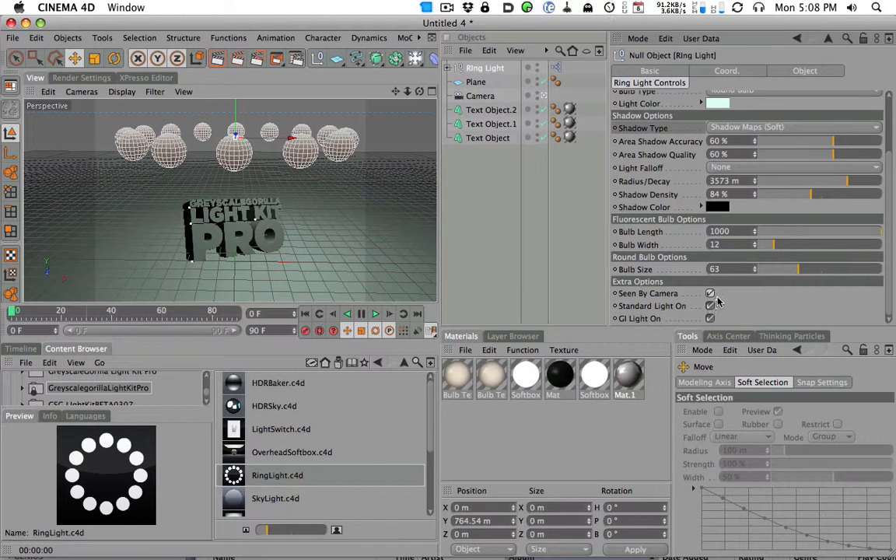
pyautogui.click(218, 59)
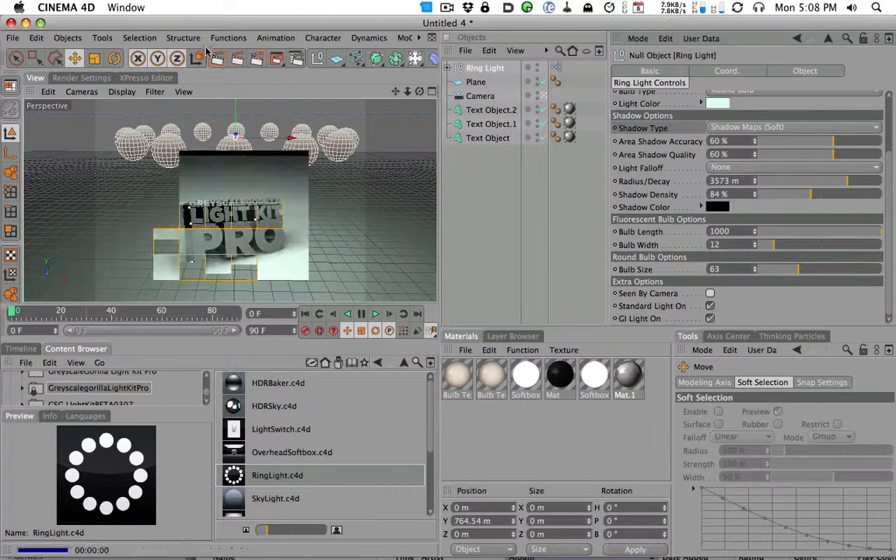
pyautogui.click(711, 294)
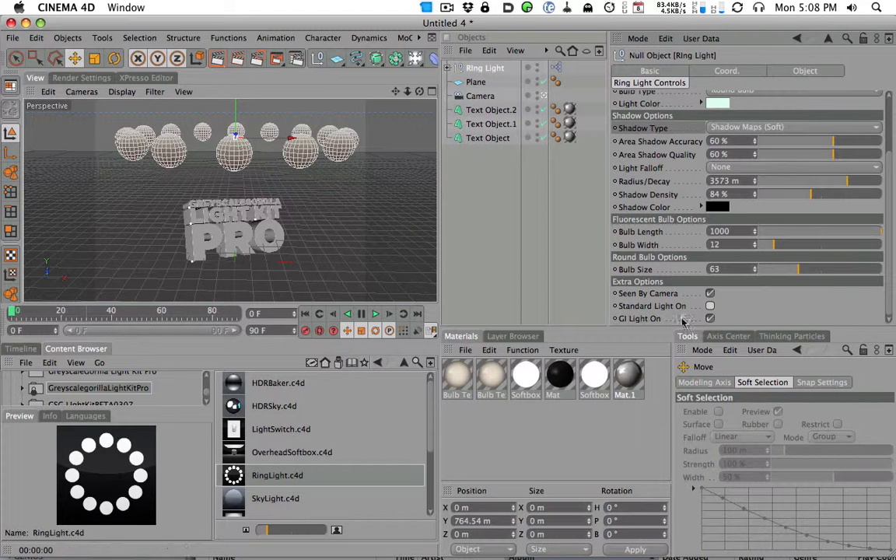
# Switch the Standard Light On and GI Light On options off and back on to demonstrate them.
pyautogui.click(710, 307)
pyautogui.click(710, 307)
pyautogui.click(710, 318)
pyautogui.click(710, 308)
pyautogui.click(711, 319)
pyautogui.click(710, 319)
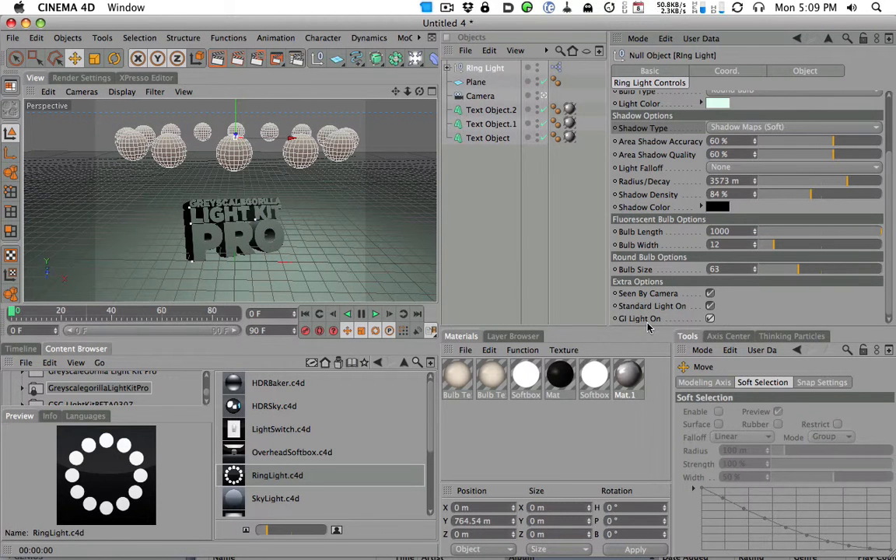
# Turn off GI Light On so the ring uses only its standard lights.
pyautogui.keyDown('alt'); pyautogui.moveTo(294, 231); pyautogui.dragTo(304, 231); pyautogui.keyUp('alt')
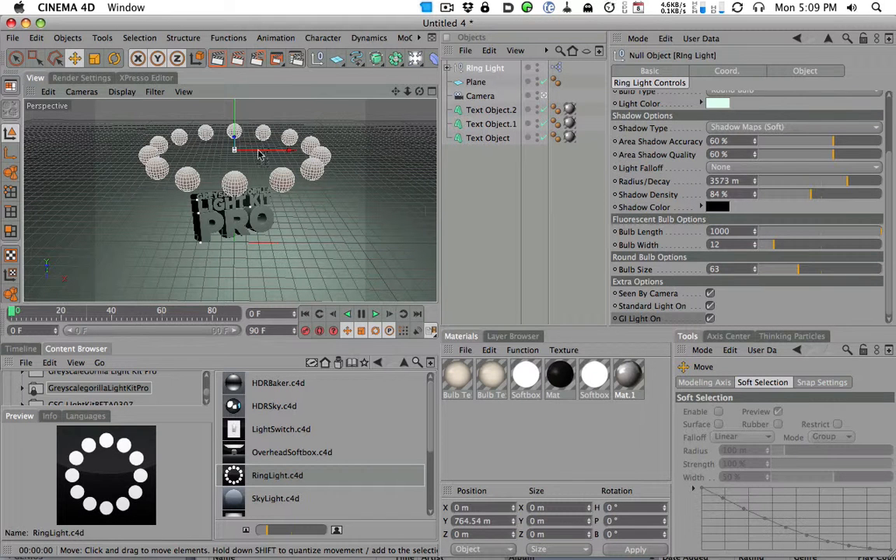
pyautogui.click(709, 318)
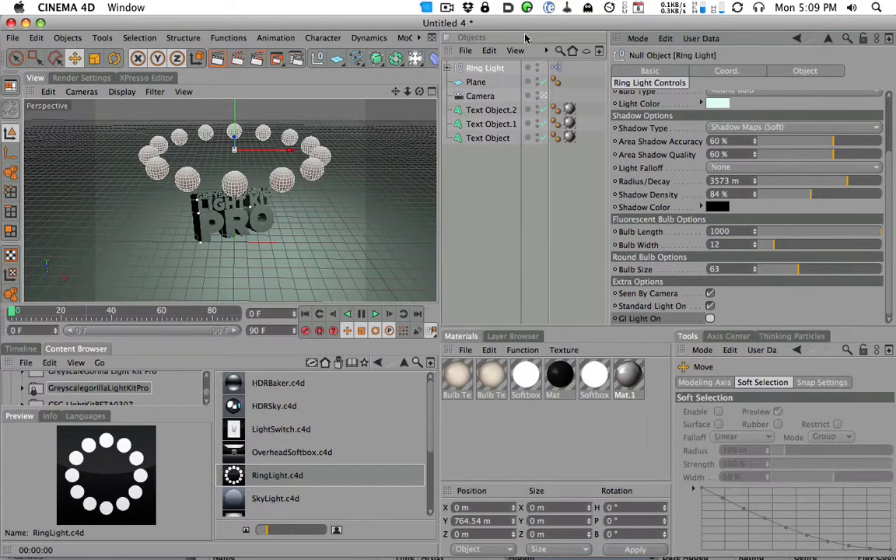
pyautogui.moveTo(604, 22); pyautogui.dragTo(604, 22)
pyautogui.scroll(5, 653, 152)
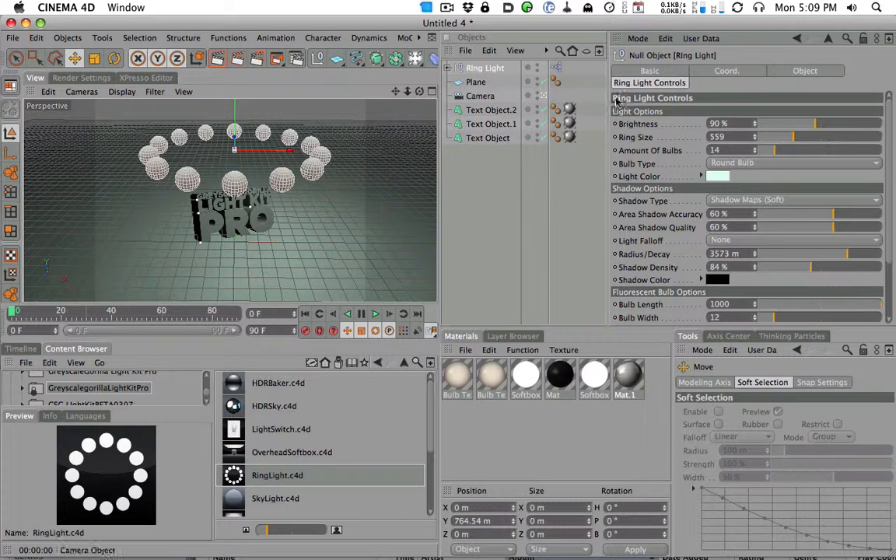